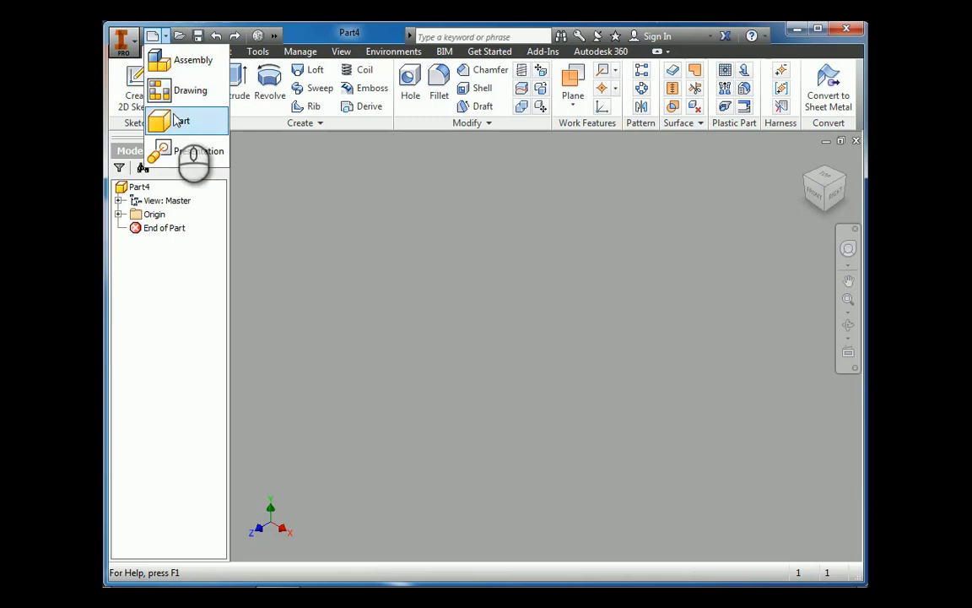
Step: Create a new part and expand its Origin folder
left_click(182, 120)
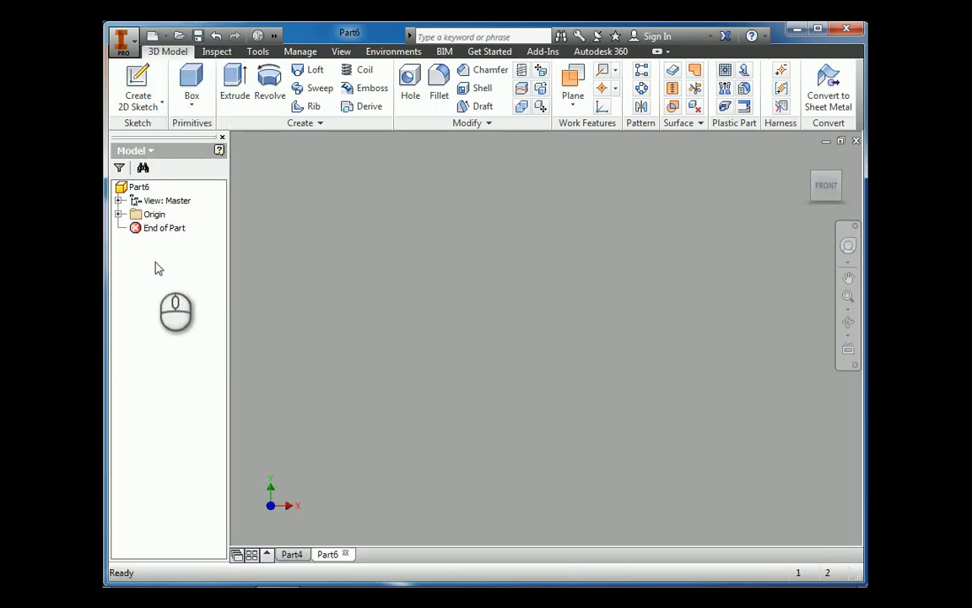
left_click(119, 214)
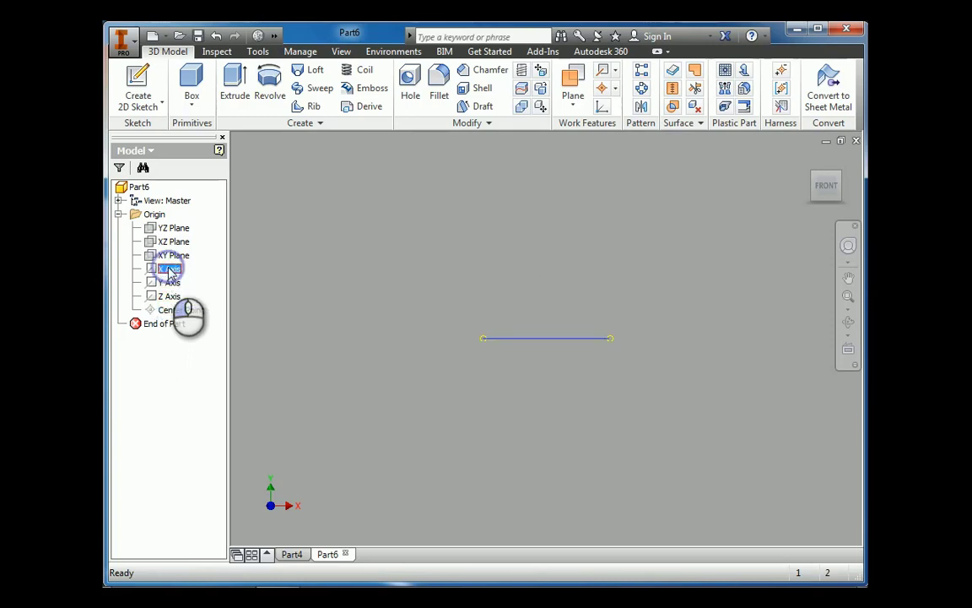
Step: Highlight the X, Y and Z origin axes one at a time and inspect the Z axis from an isometric view
left_click(170, 283)
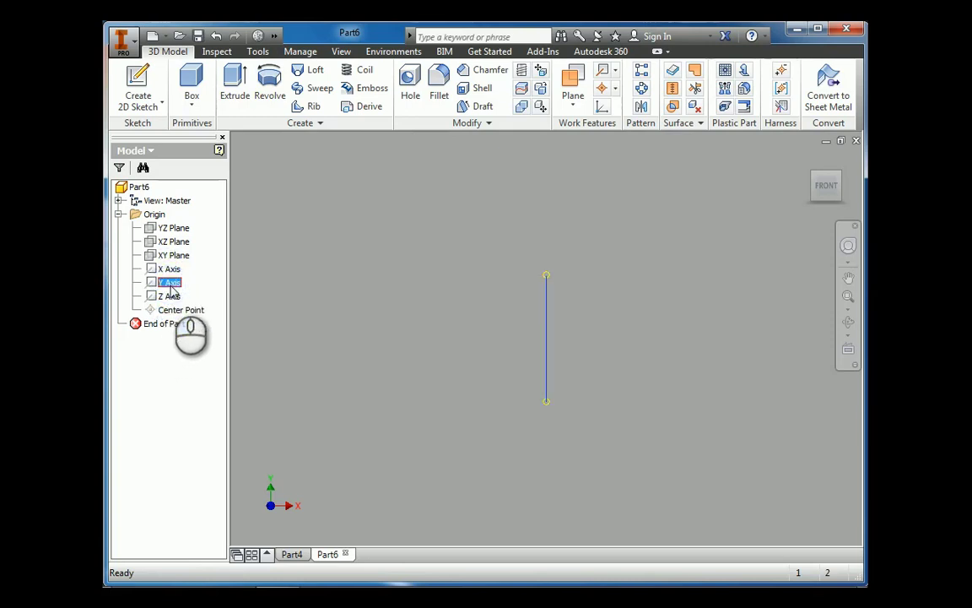
left_click(169, 296)
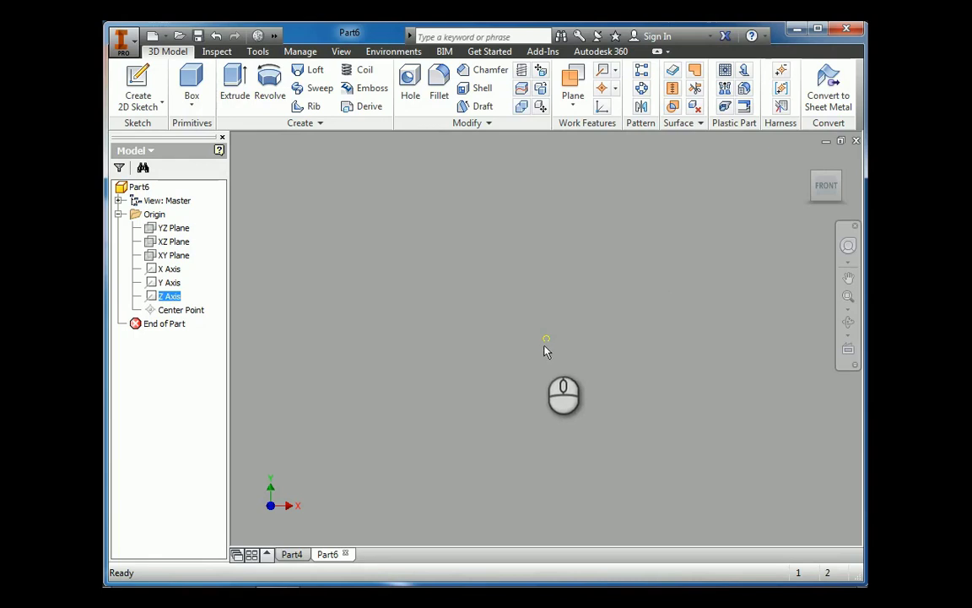
left_click(838, 175)
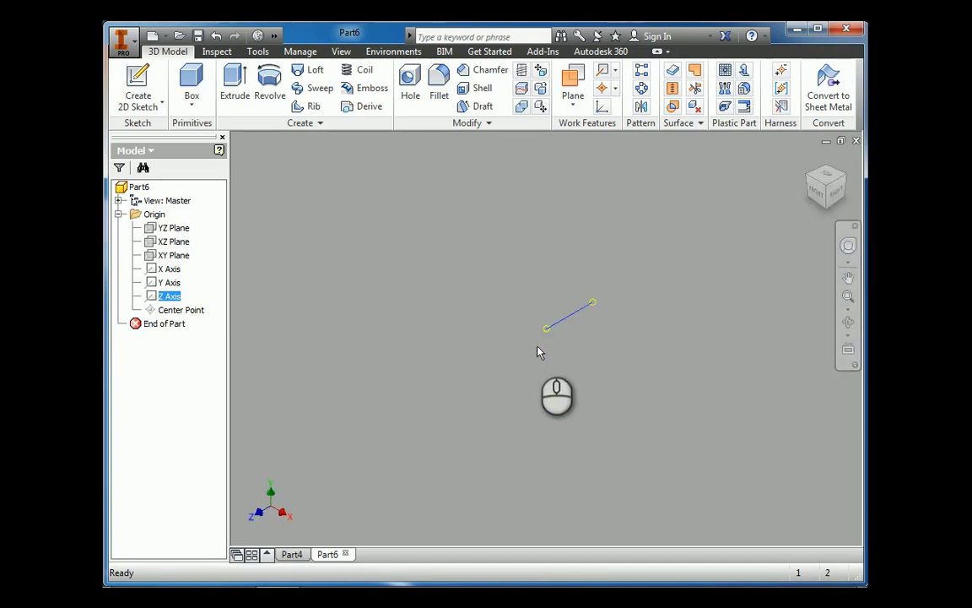
scroll(538, 354, "down", 3)
middle_click_drag(627, 289, 538, 351)
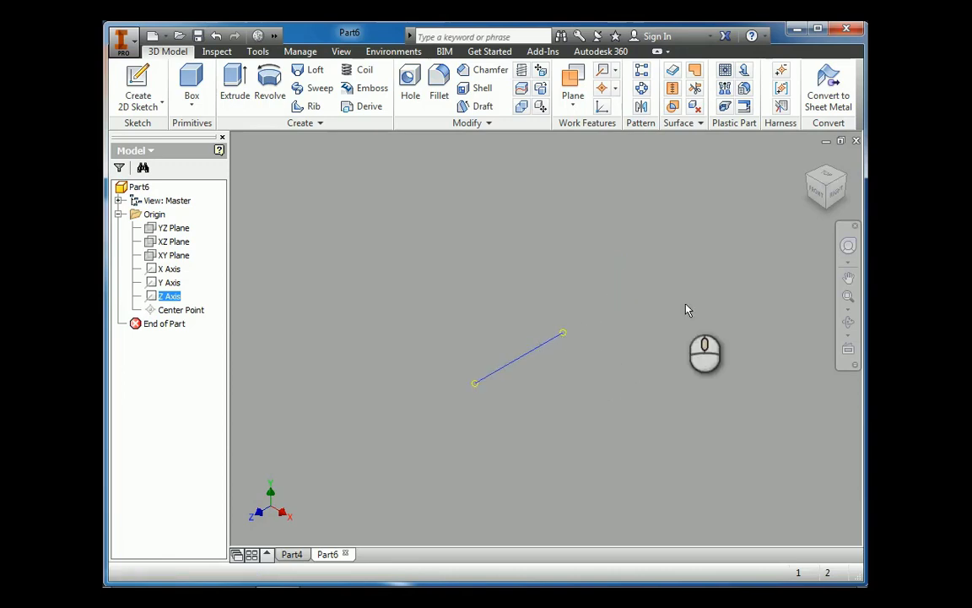
Step: Return to the front view and examine the direction of the X, Y and Z axes in turn
left_click(814, 192)
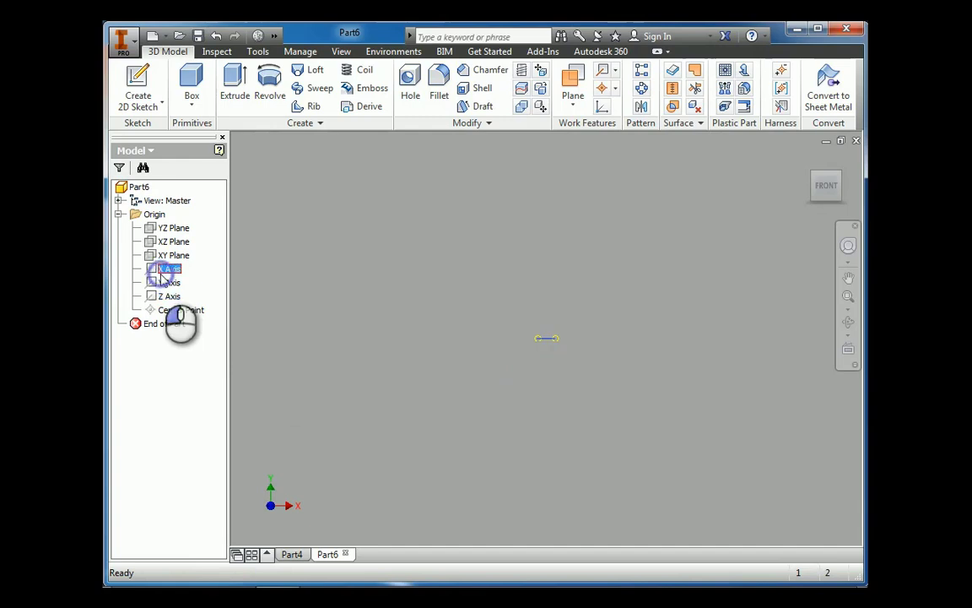
scroll(582, 372, "up", 5)
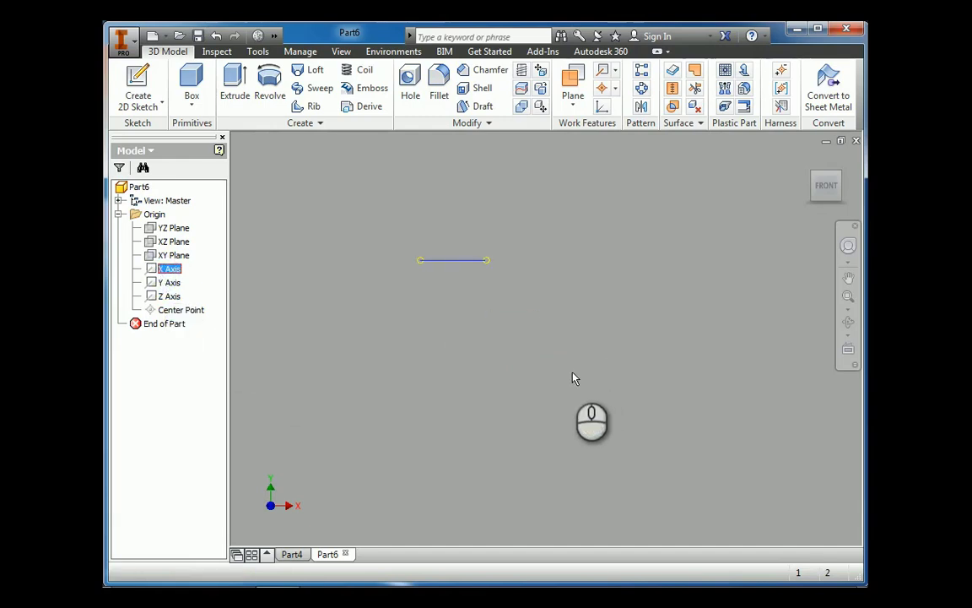
scroll(450, 236, "up", 5)
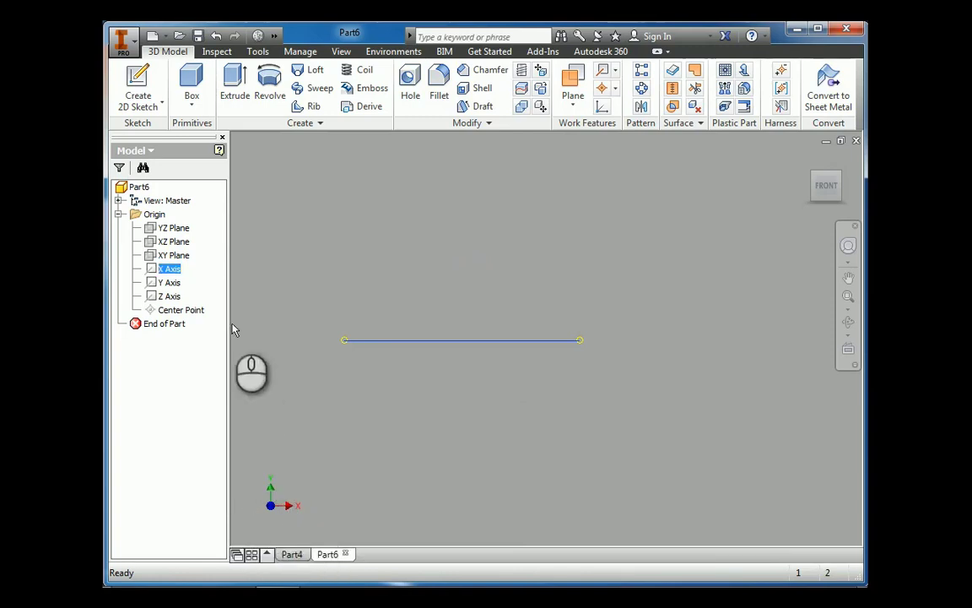
left_click(171, 285)
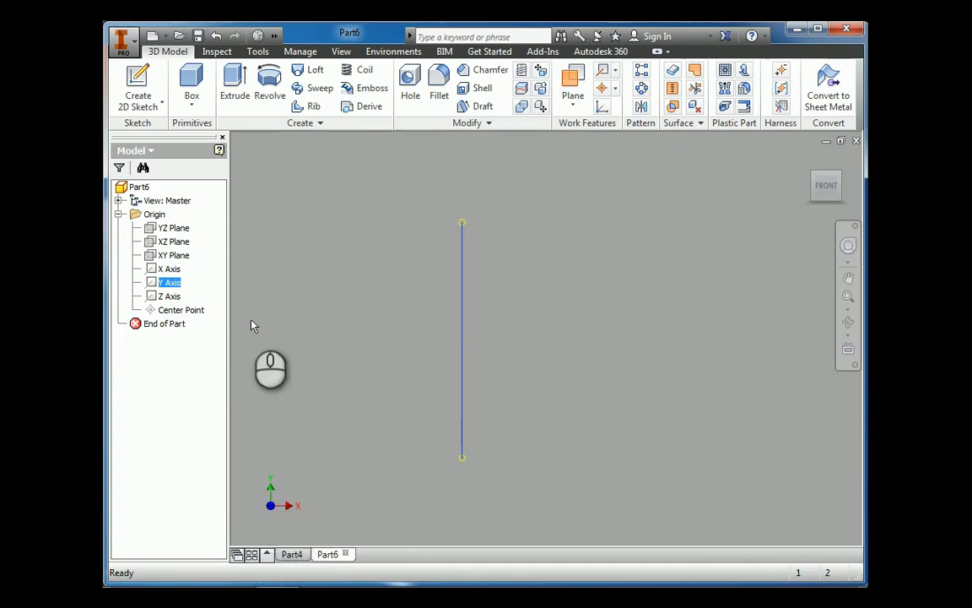
left_click(157, 301)
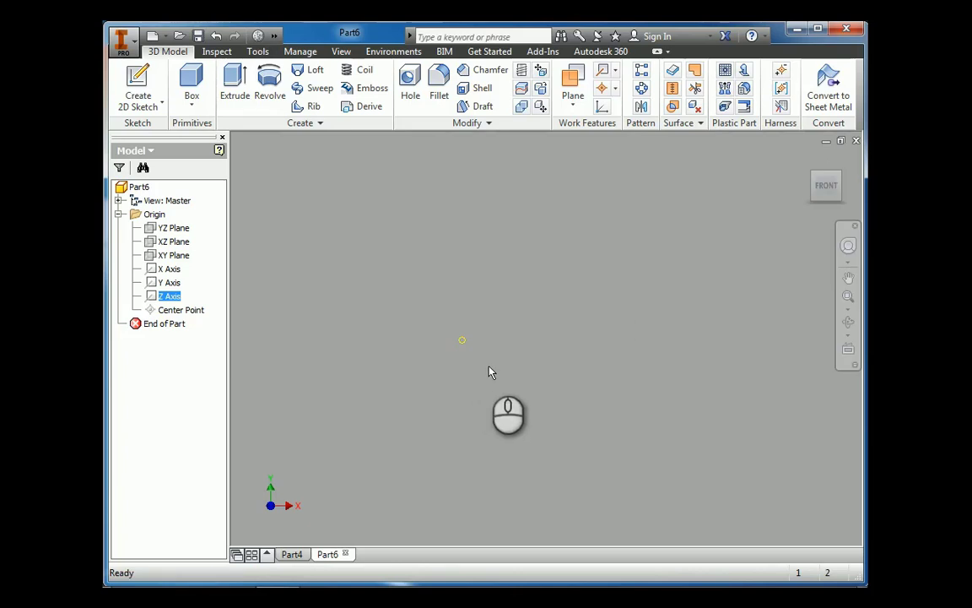
Step: Highlight all three origin axes together in an angled view, then clear the selection
middle_click_drag(494, 352, 453, 363, "shift")
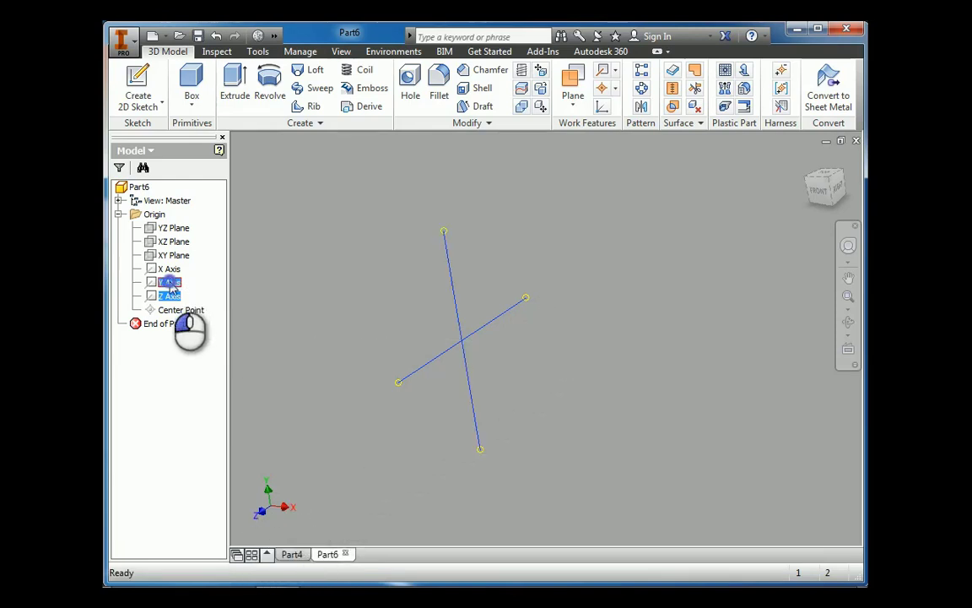
left_click(169, 269, "ctrl")
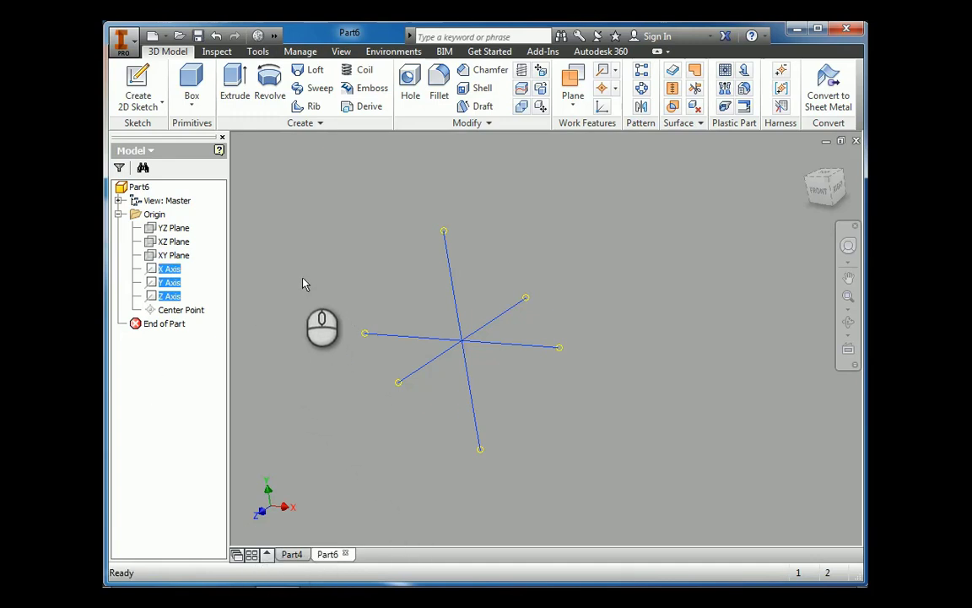
left_click(289, 294)
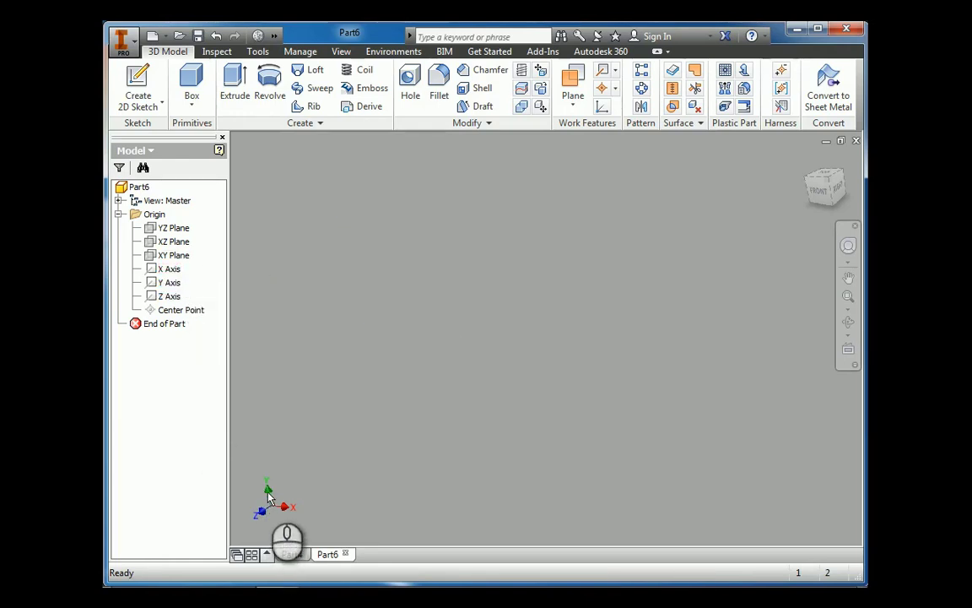
Step: Highlight the XY plane together with the X and Y axes to see how they relate, then clear the selection
left_click(169, 269)
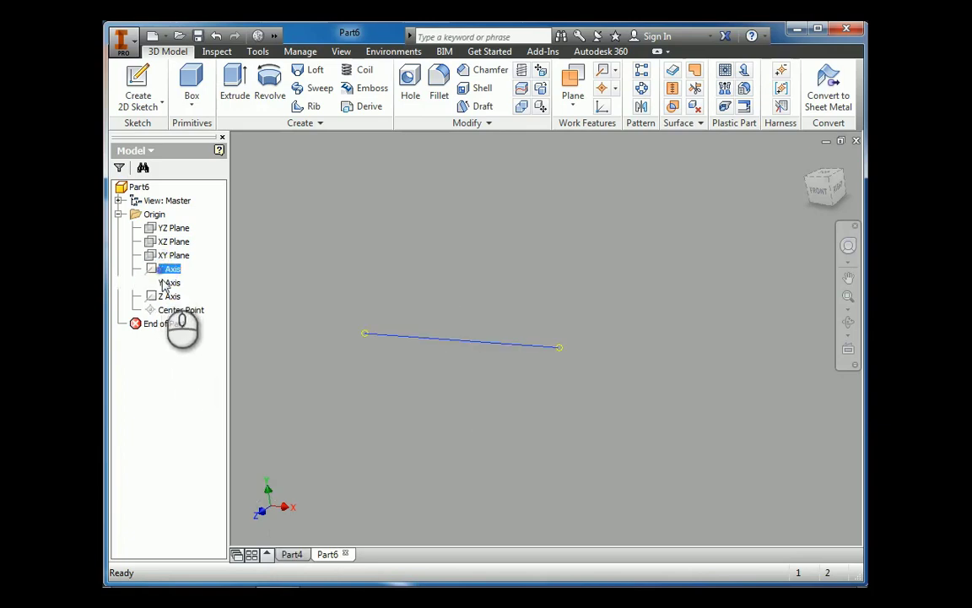
left_click(168, 283, "ctrl")
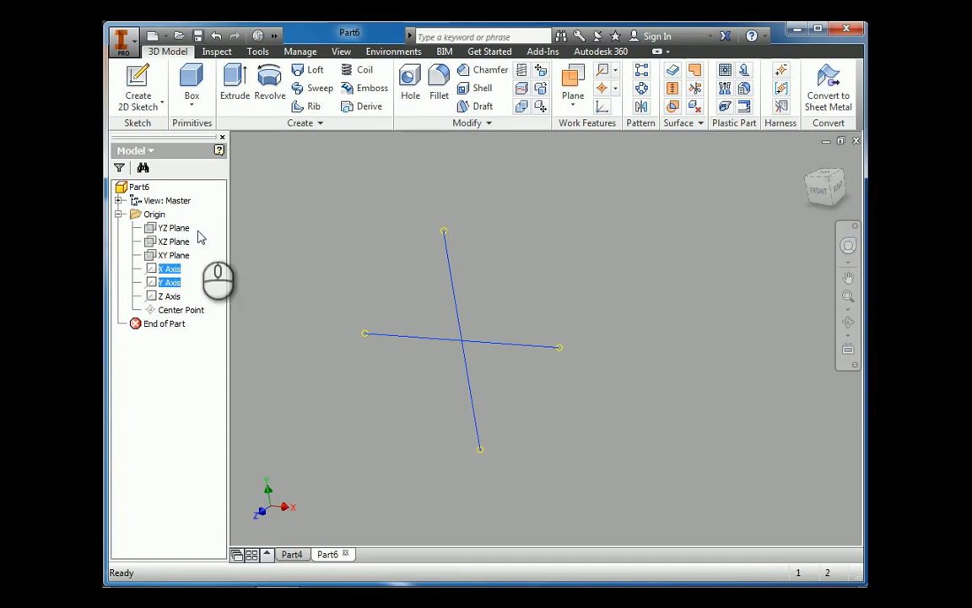
left_click(163, 257)
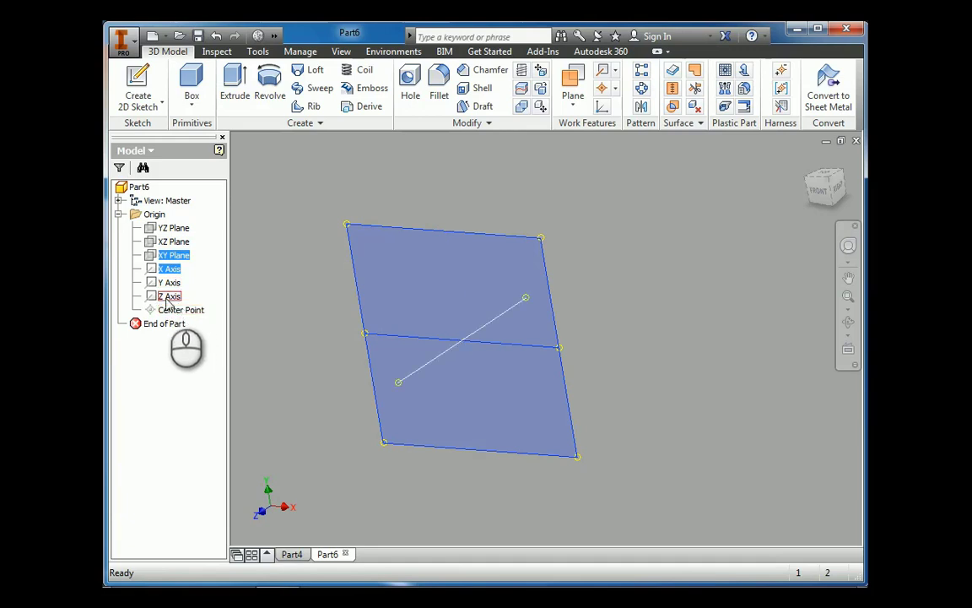
left_click(168, 283, "ctrl")
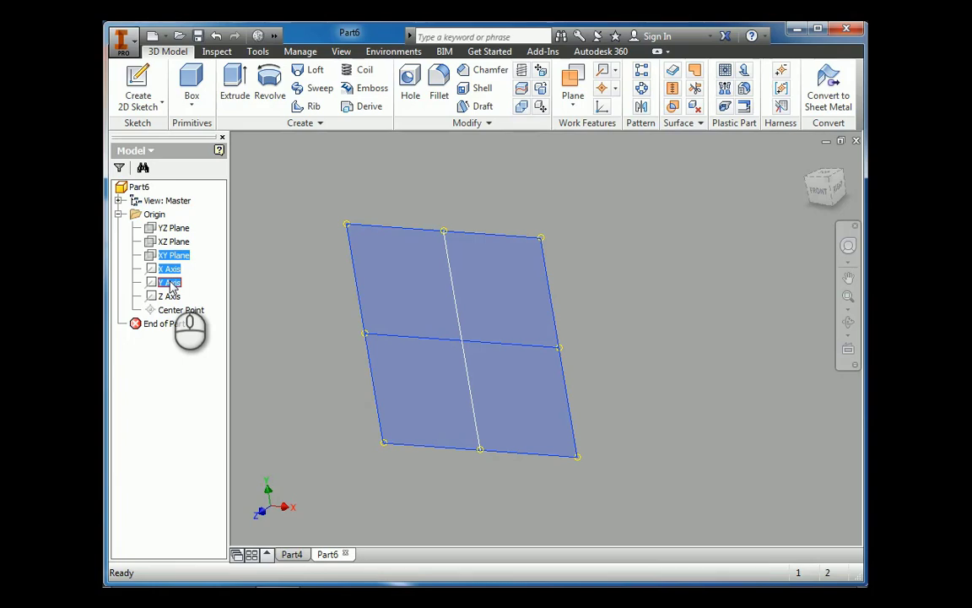
left_click(169, 283, "ctrl")
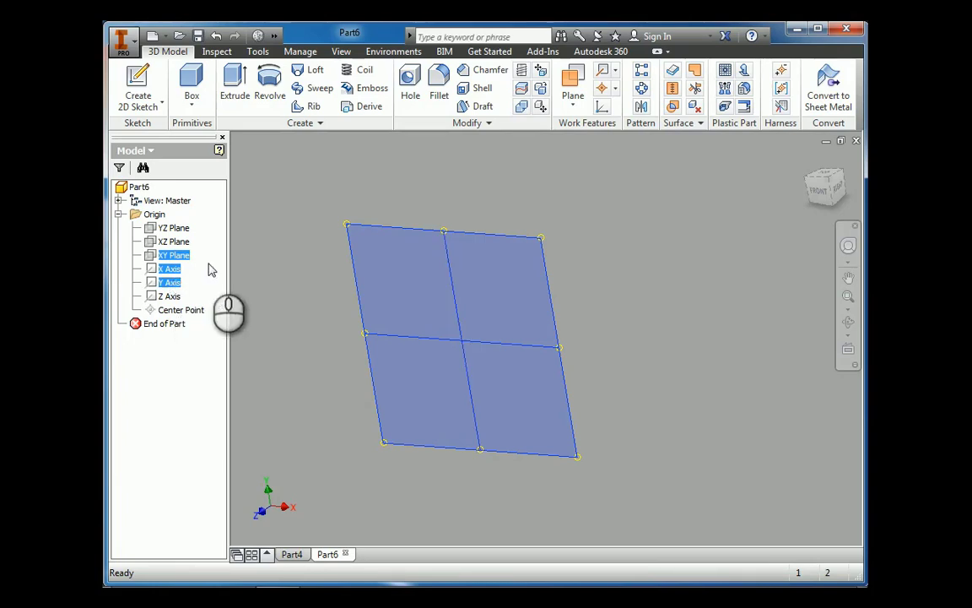
left_click(280, 293)
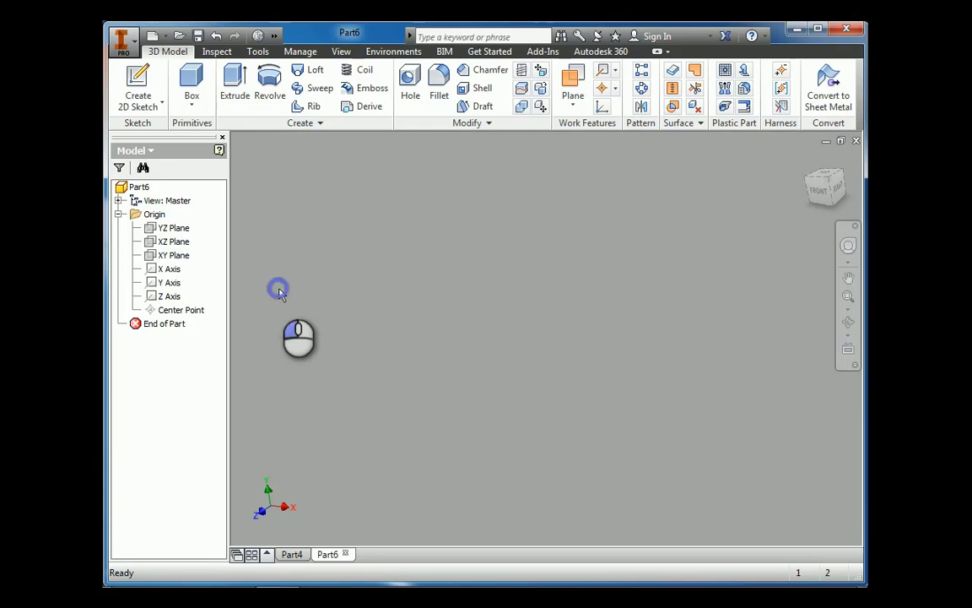
Step: Highlight the XZ plane together with the X and Z axes to compare it with the XY plane
left_click(171, 245)
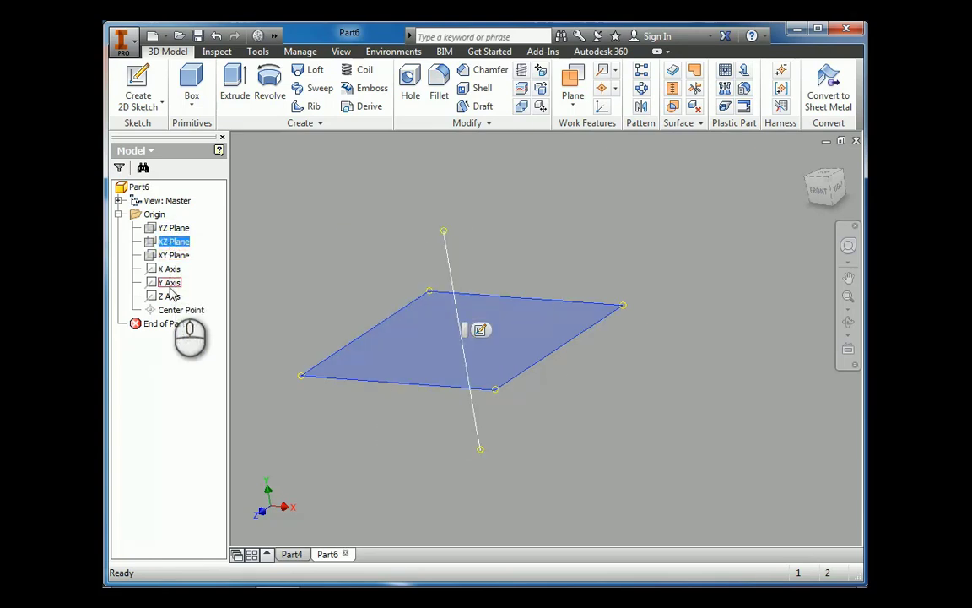
left_click(171, 257, "ctrl")
left_click(169, 268, "ctrl")
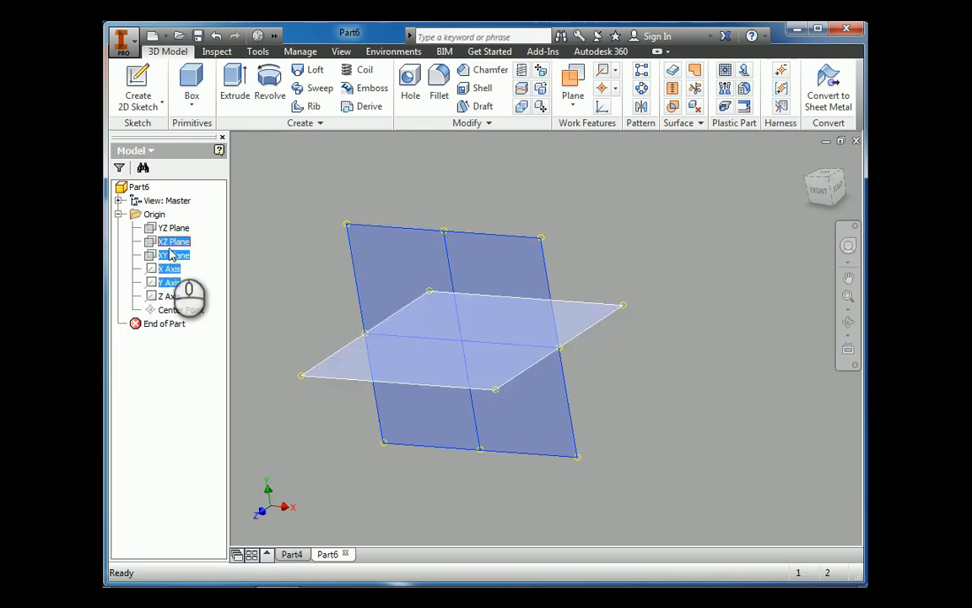
left_click(171, 242)
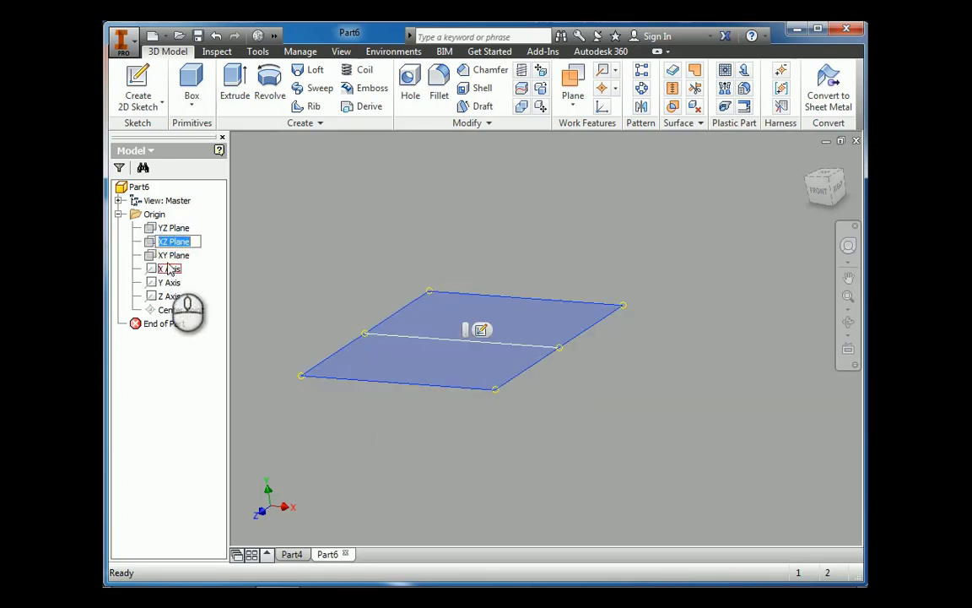
left_click(169, 269, "ctrl")
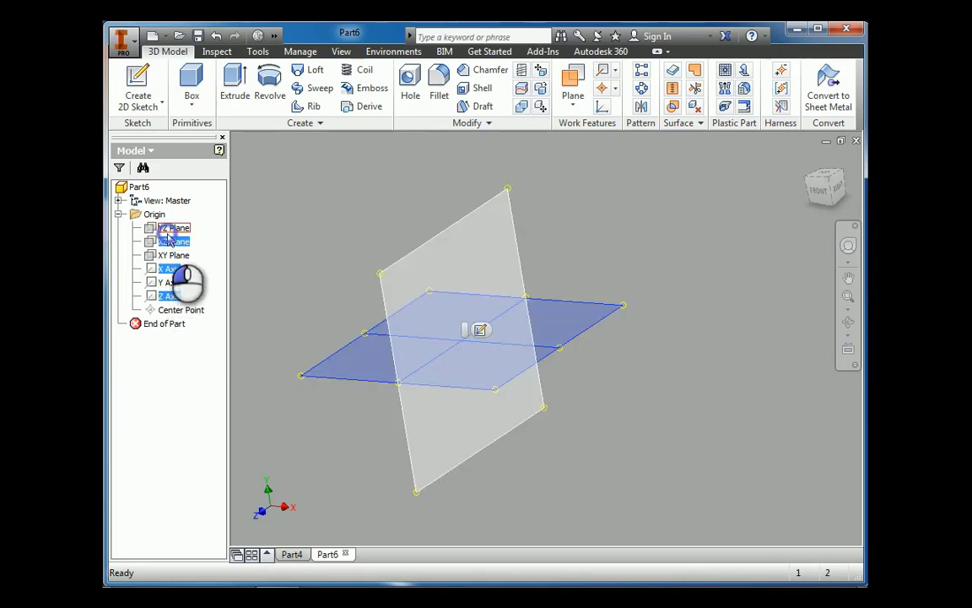
Step: Highlight the YZ plane with the Y and Z axes, then highlight the origin's center point on its own
left_click(170, 229)
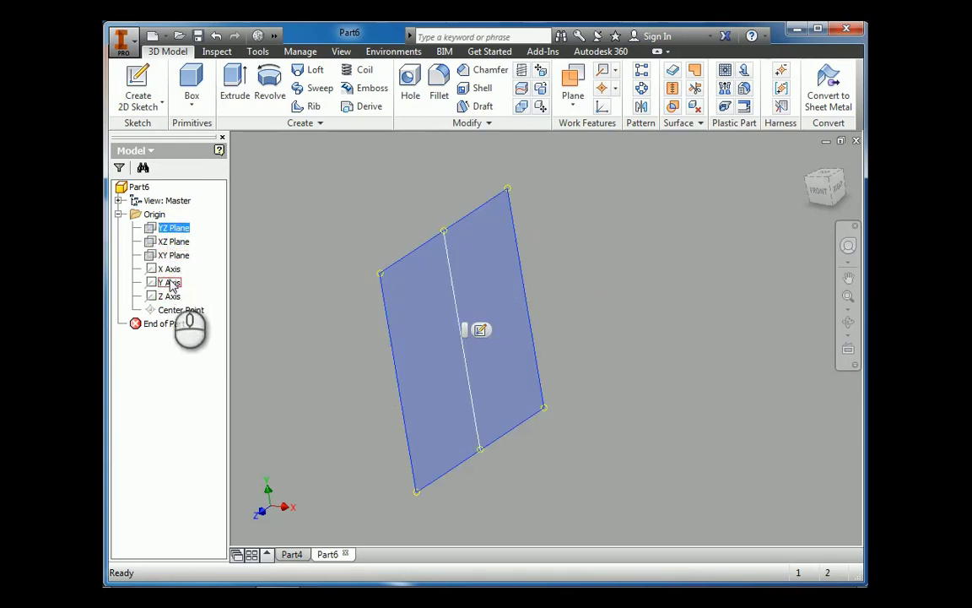
left_click(170, 282, "ctrl")
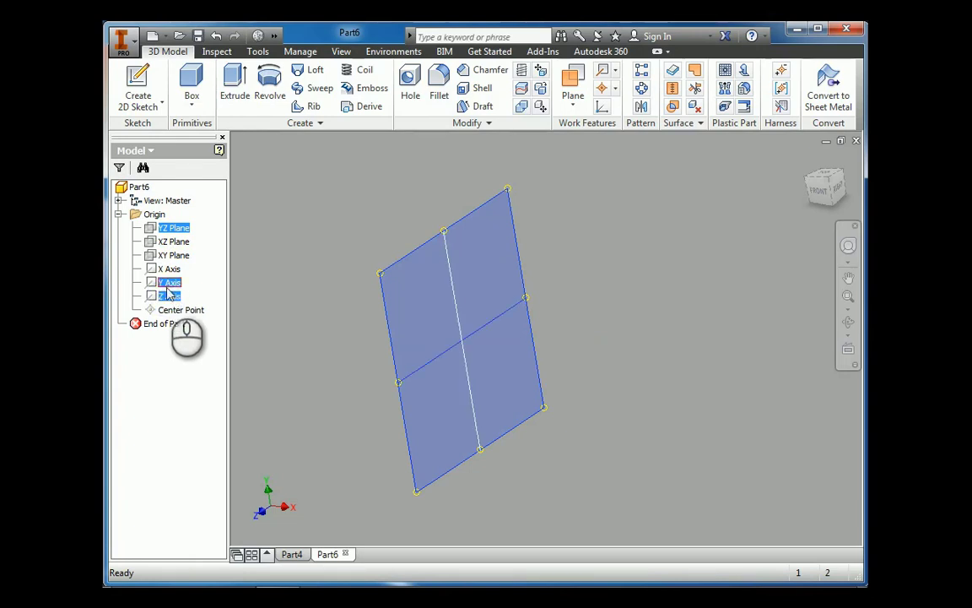
left_click(298, 263)
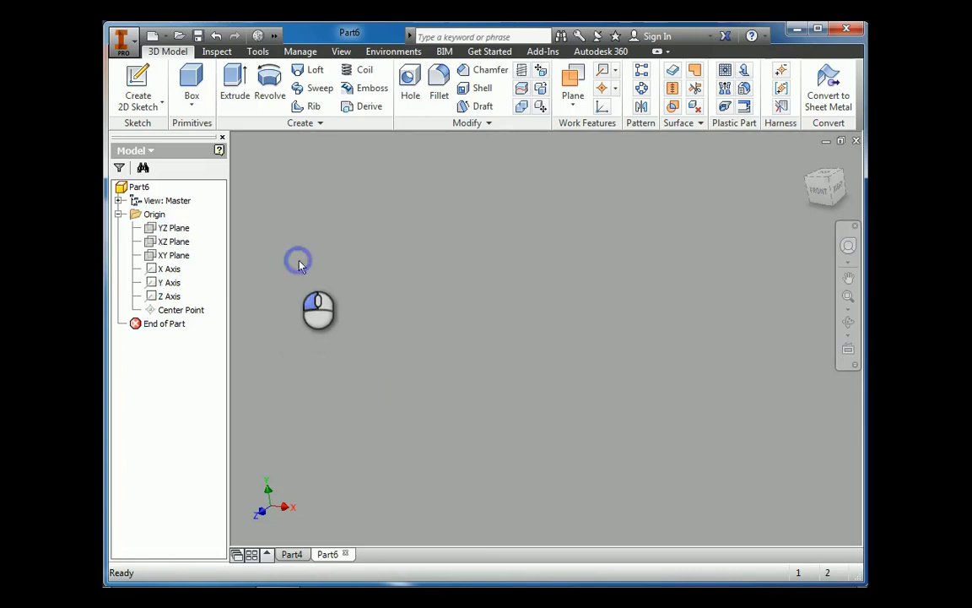
left_click(173, 310)
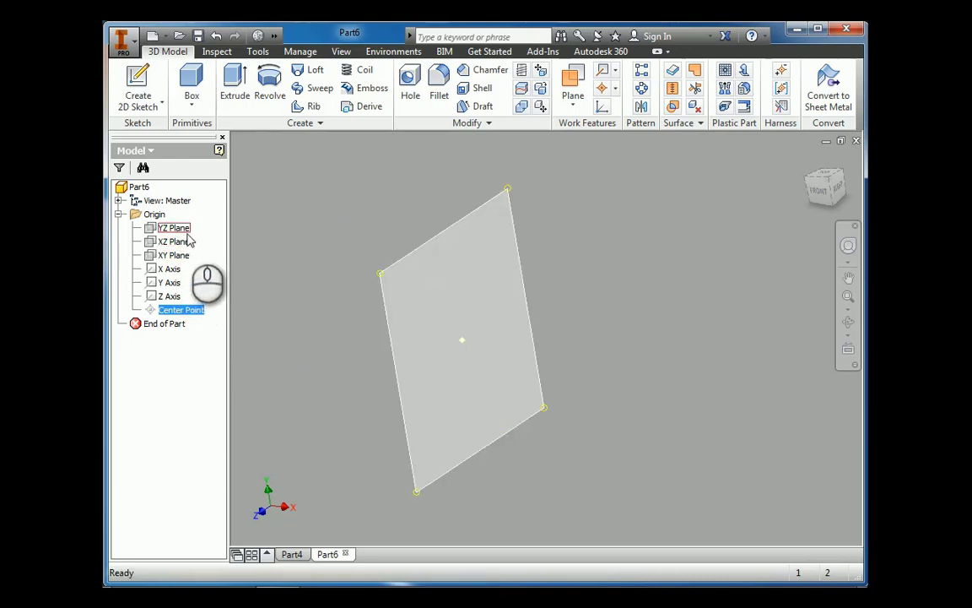
Step: Start a 2D sketch on the XY plane and draw a 2 in diameter circle centred on the origin
left_click(149, 89)
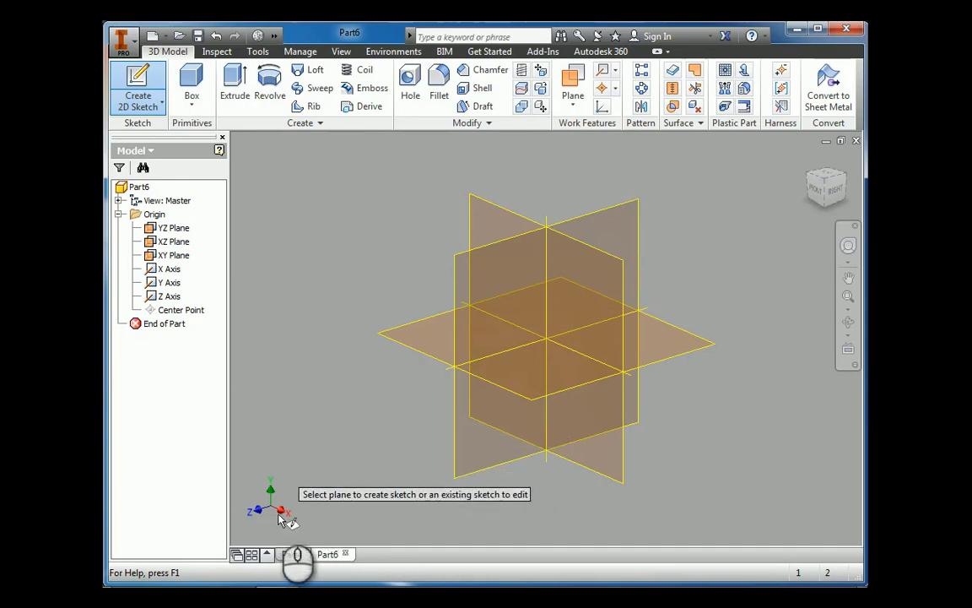
left_click(486, 214)
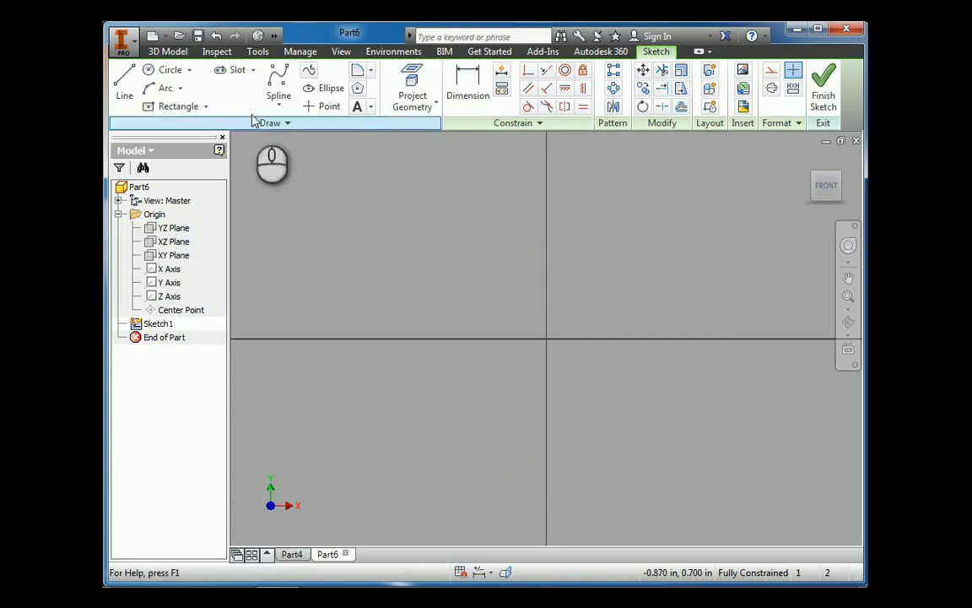
left_click(167, 69)
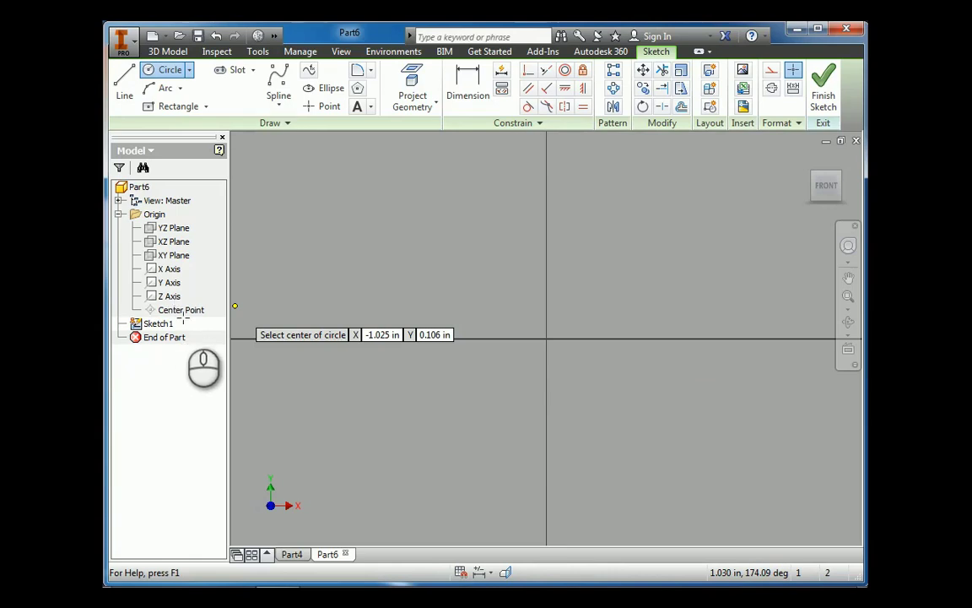
left_click(547, 339)
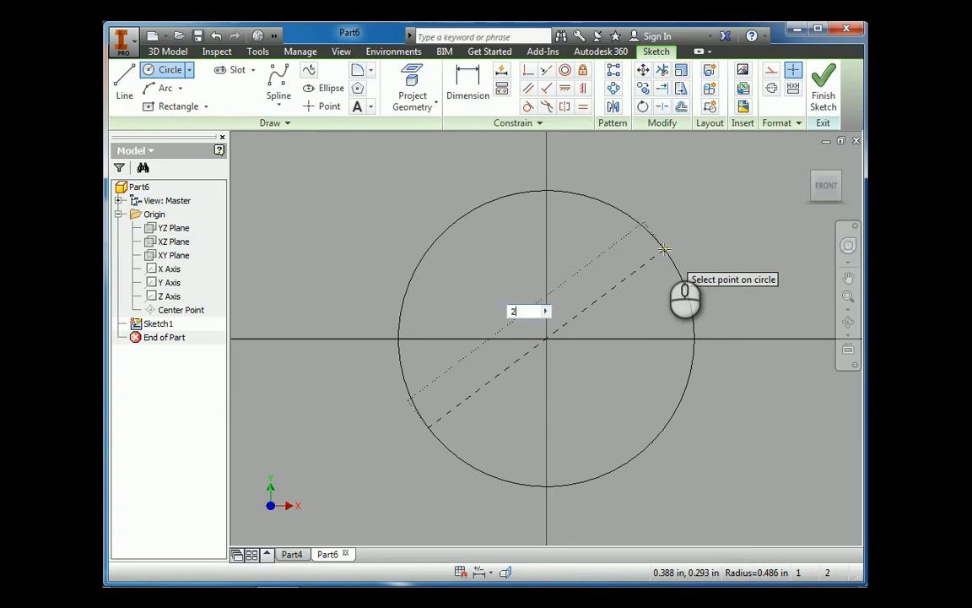
type("2")
key("Return")
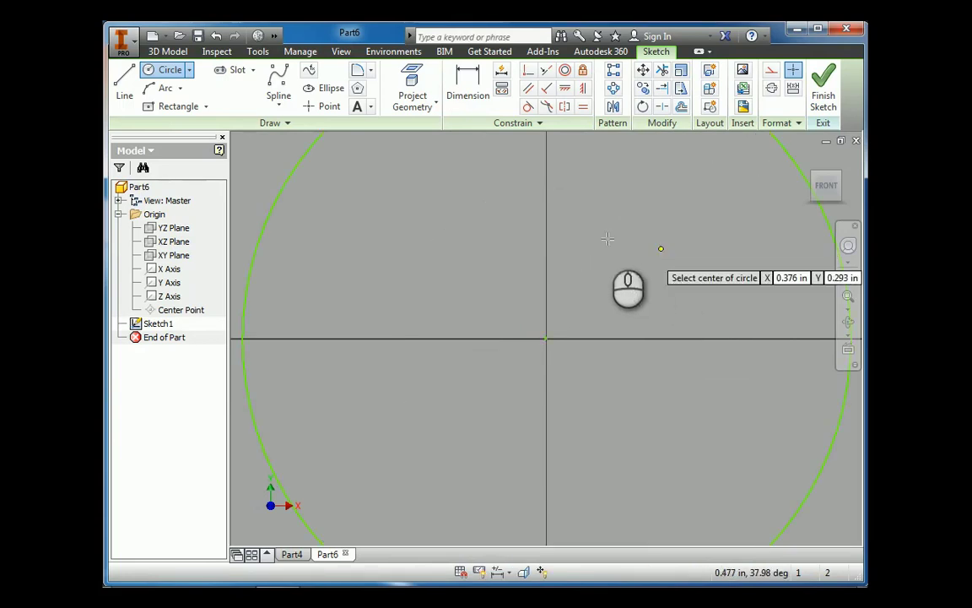
scroll(592, 349, "down", 3)
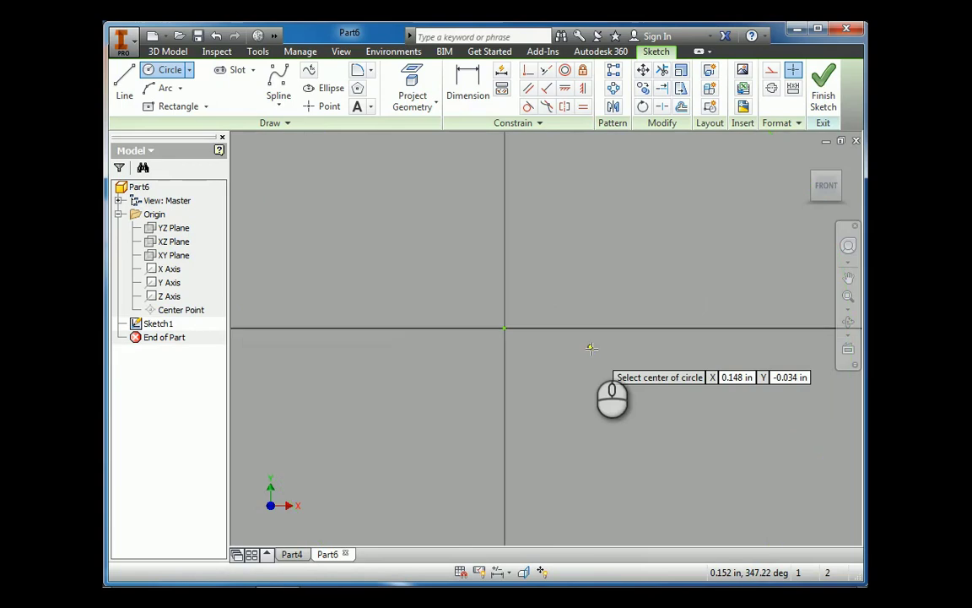
scroll(563, 330, "up", 3)
scroll(564, 330, "up", 4)
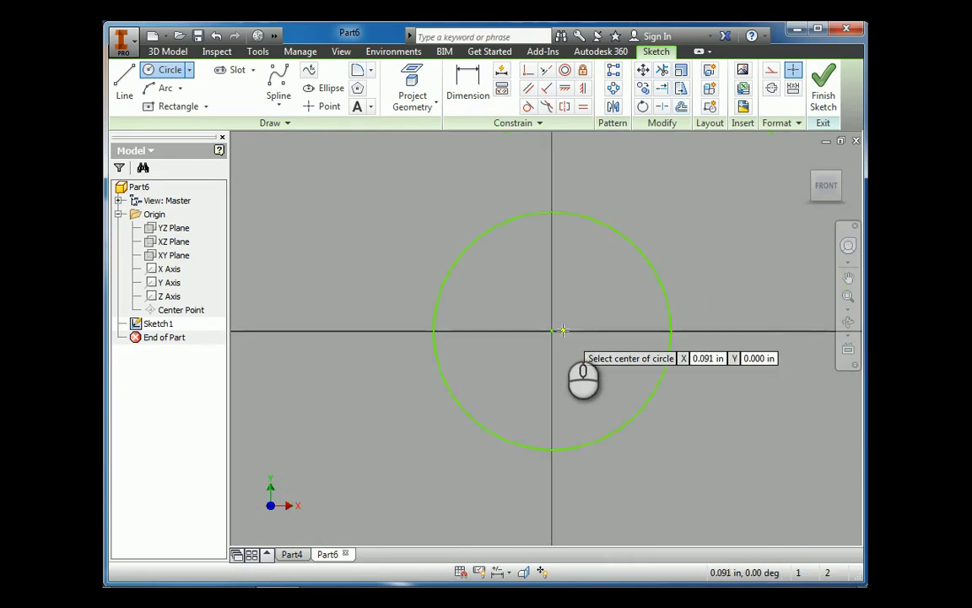
Step: Draw two narrow center rectangles reaching the origin: a vertical one centred on the circle's top quadrant, a horizontal one on its right quadrant
middle_click_drag(564, 330, 330, 469)
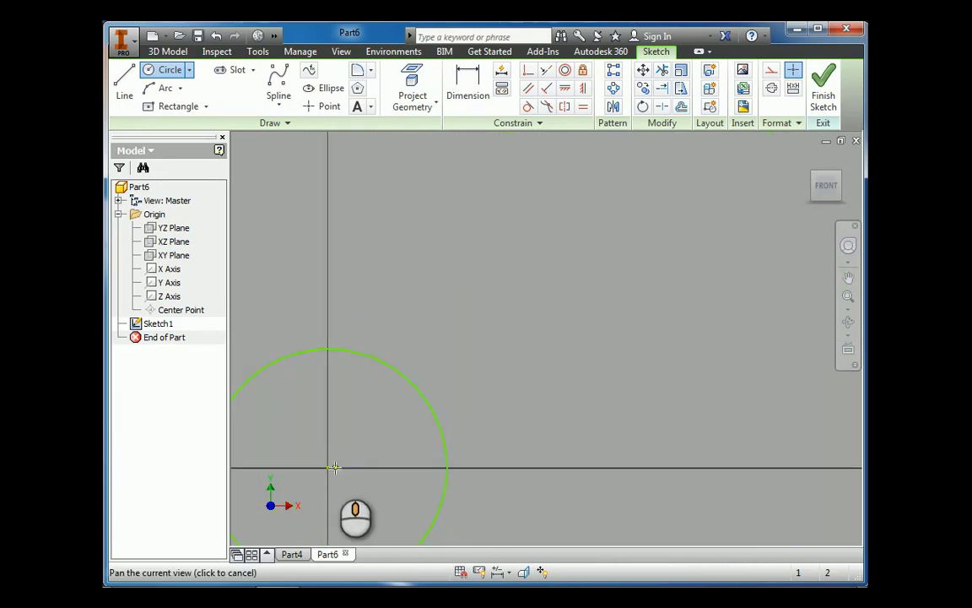
left_click(205, 107)
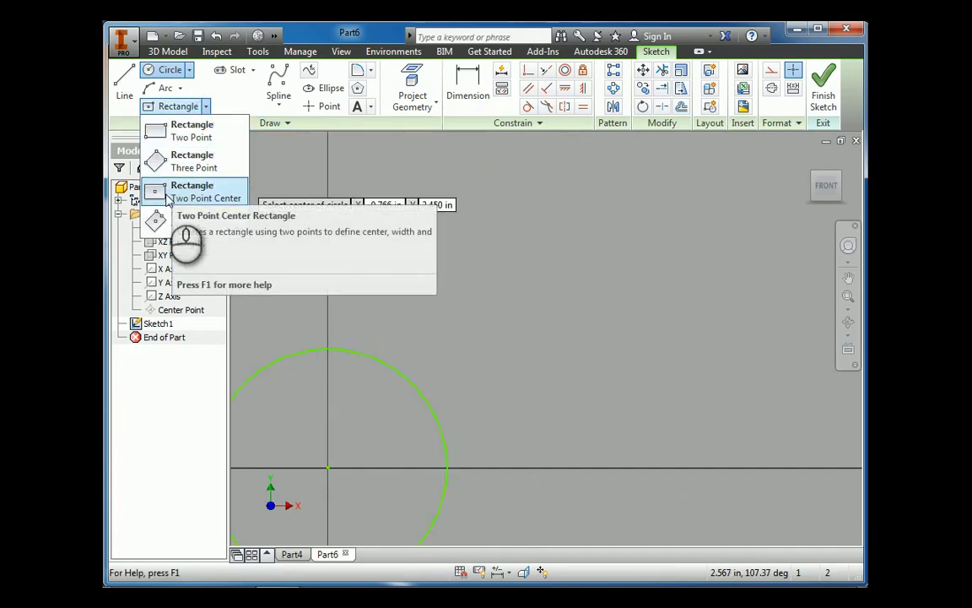
left_click(161, 197)
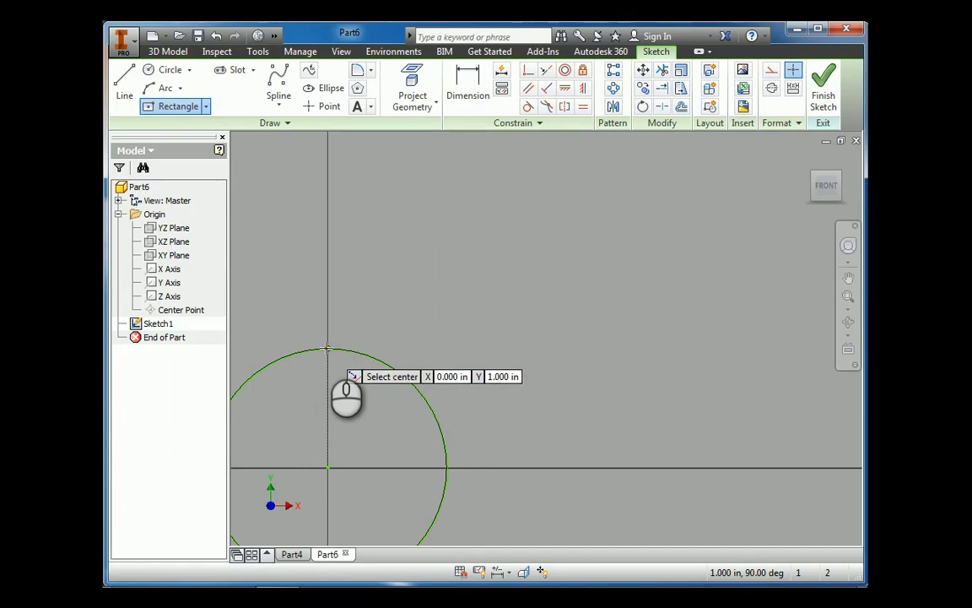
left_click(328, 348)
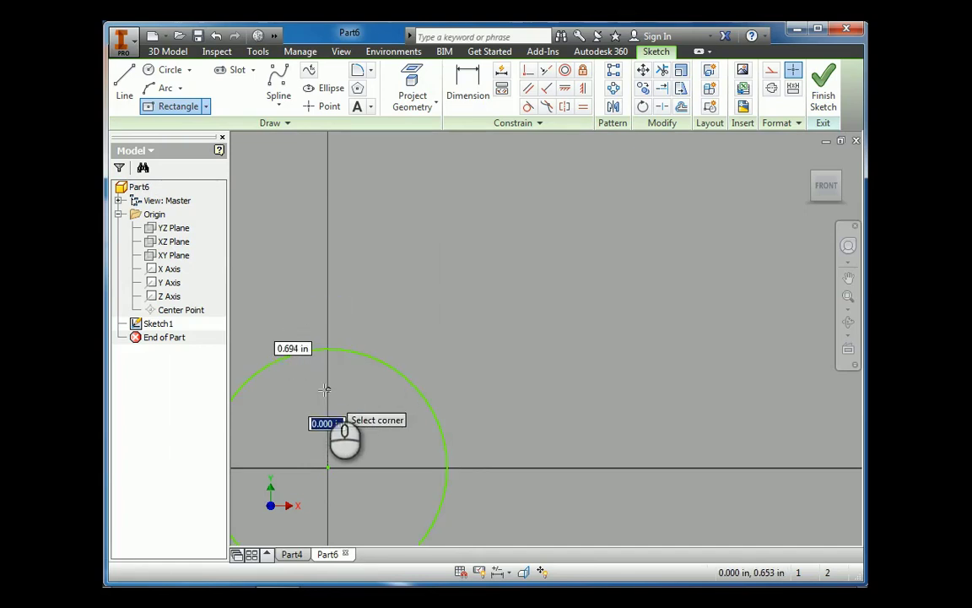
left_click(346, 467)
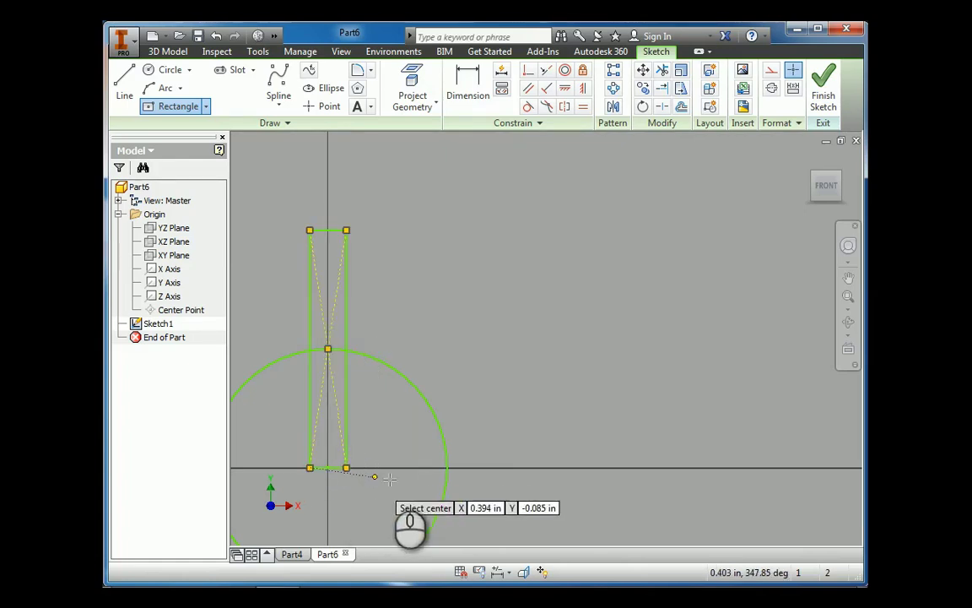
left_click(448, 469)
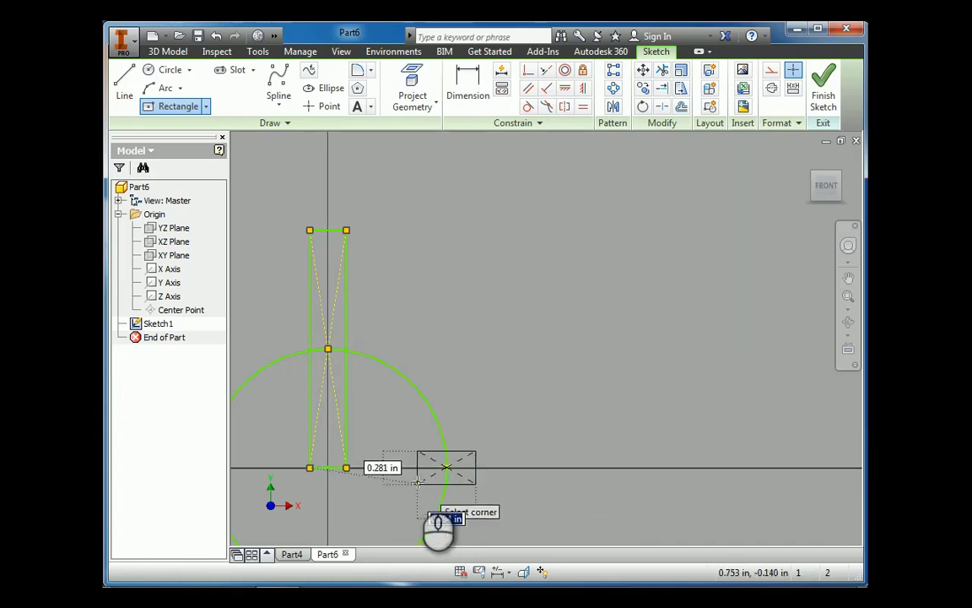
left_click(329, 487)
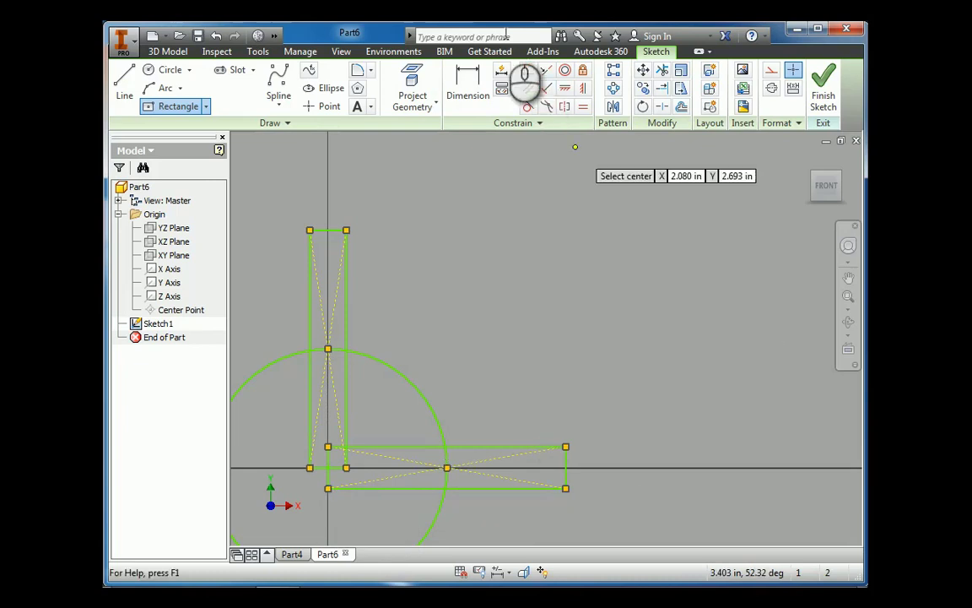
Step: Make the short ends of the two rectangles equal in length and finish the sketch
left_click(584, 107)
left_click(328, 231)
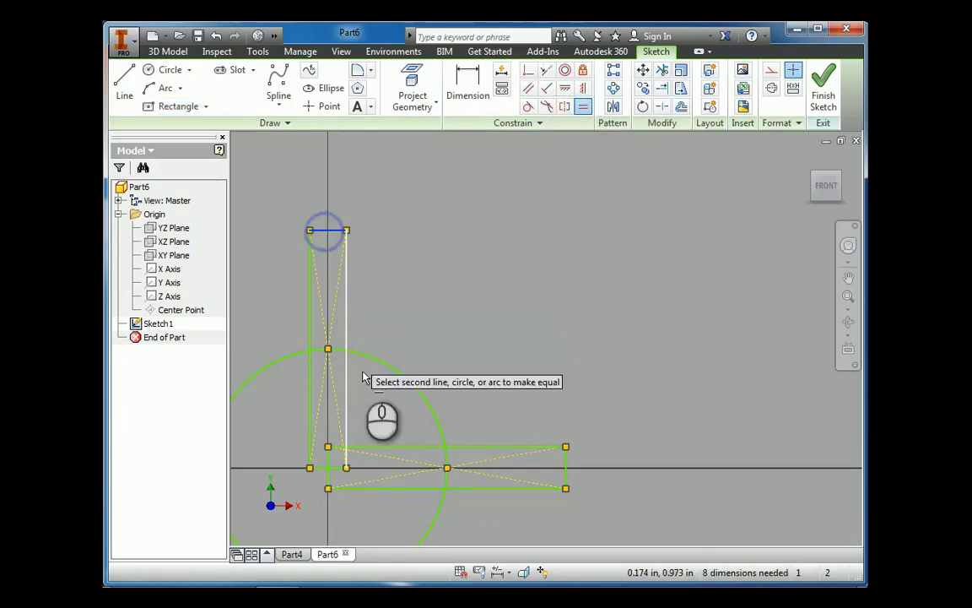
left_click(565, 466)
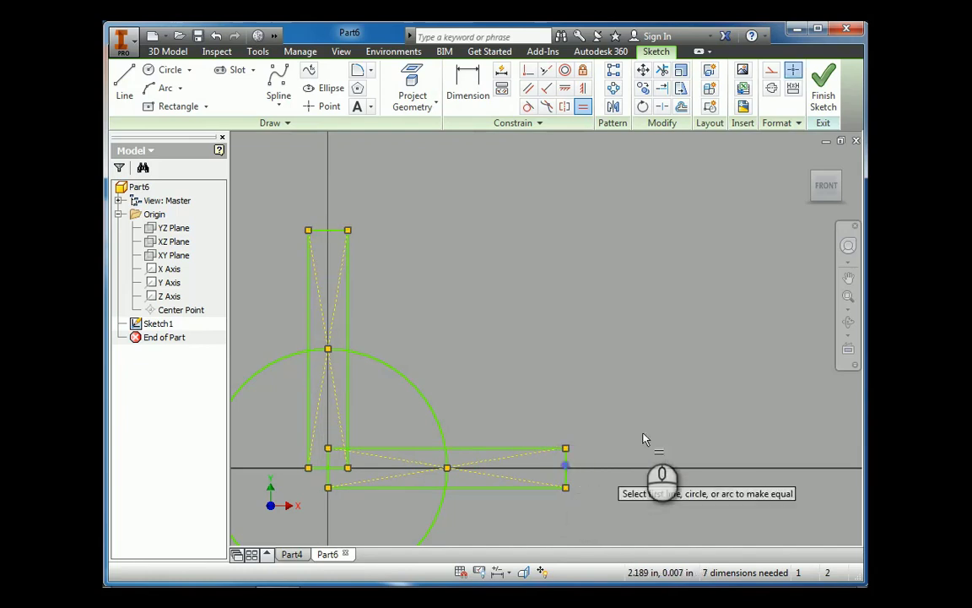
left_click(826, 84)
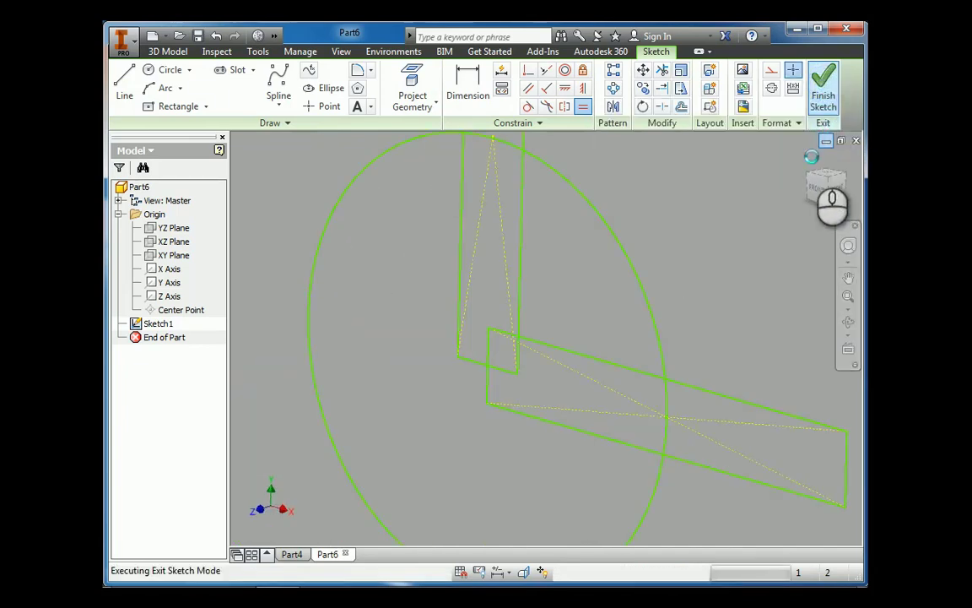
Step: Extrude the circle and both rectangles 2 in backward from the sketch plane, using the reversed direction
scroll(665, 316, "up", 3)
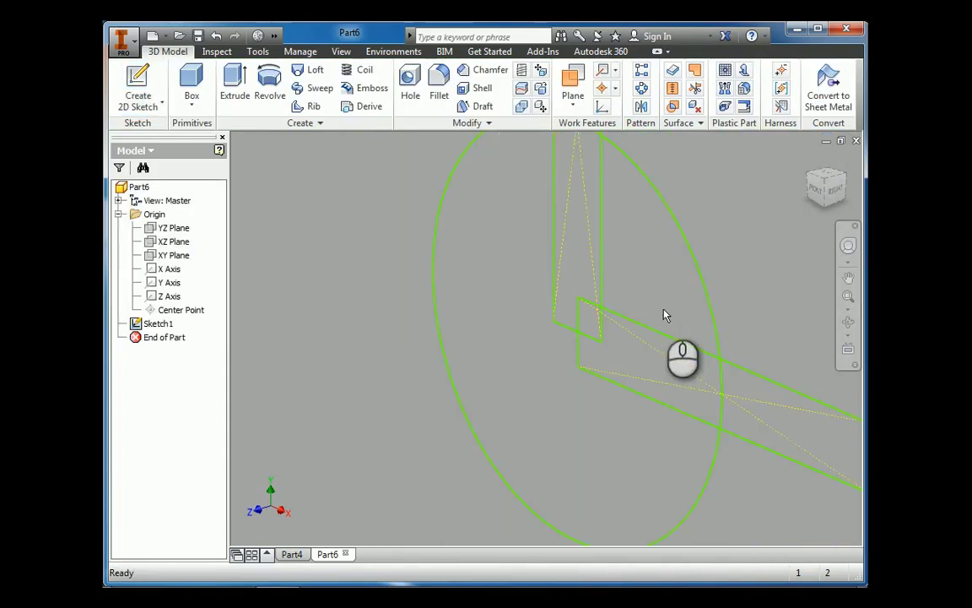
scroll(664, 315, "up", 3)
middle_click_drag(665, 316, 479, 404)
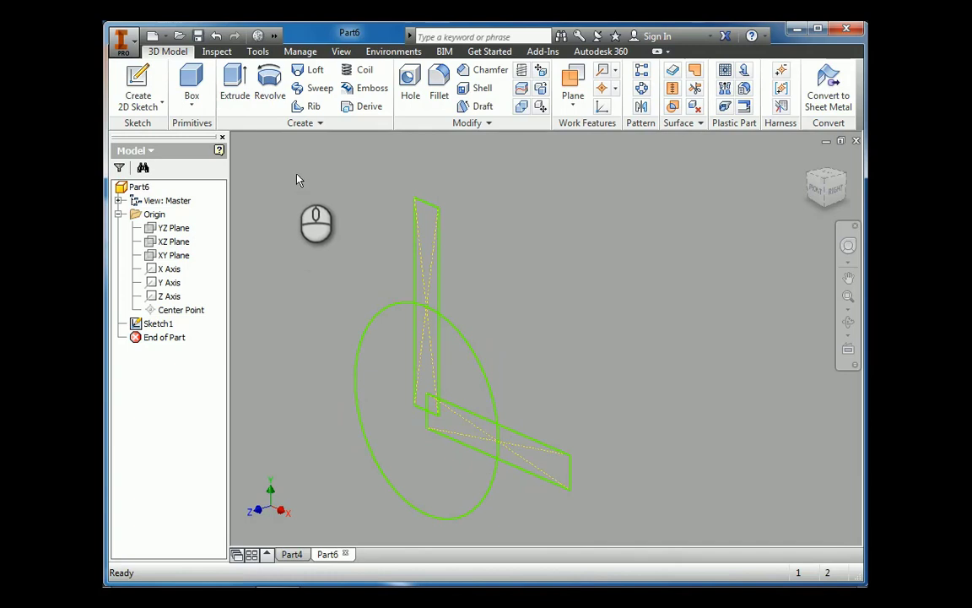
left_click(239, 87)
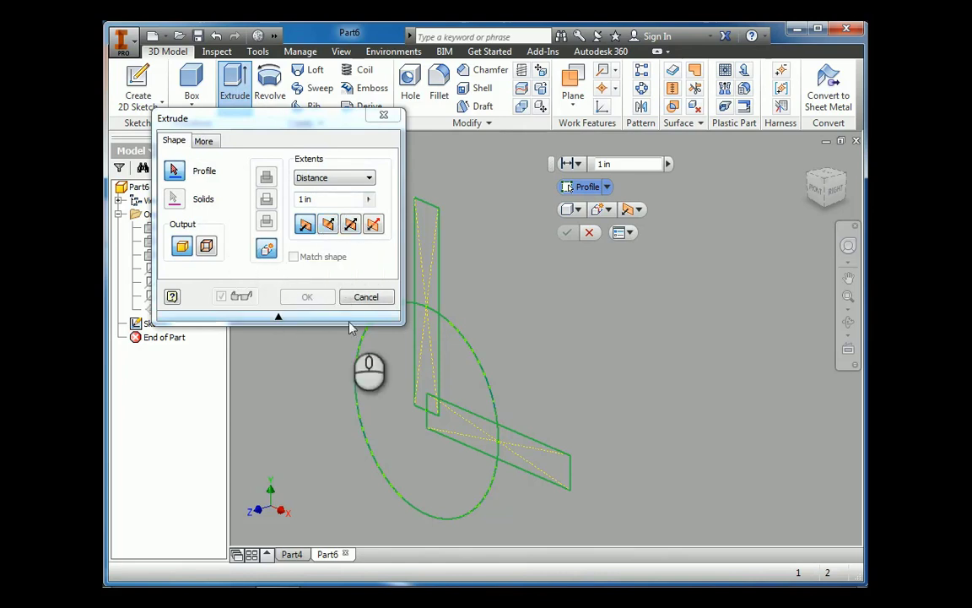
left_click(379, 382)
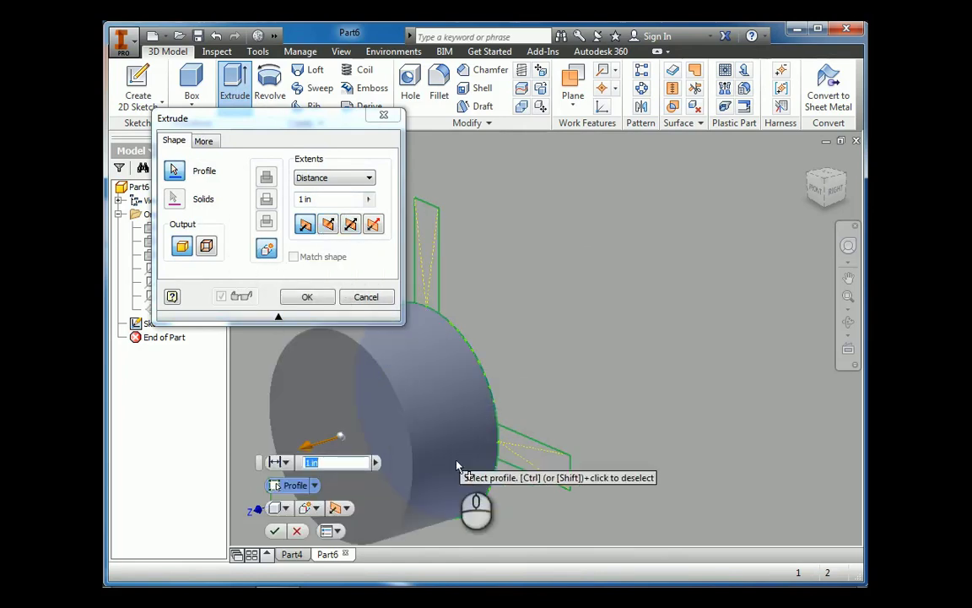
left_click(516, 460)
left_click(433, 276)
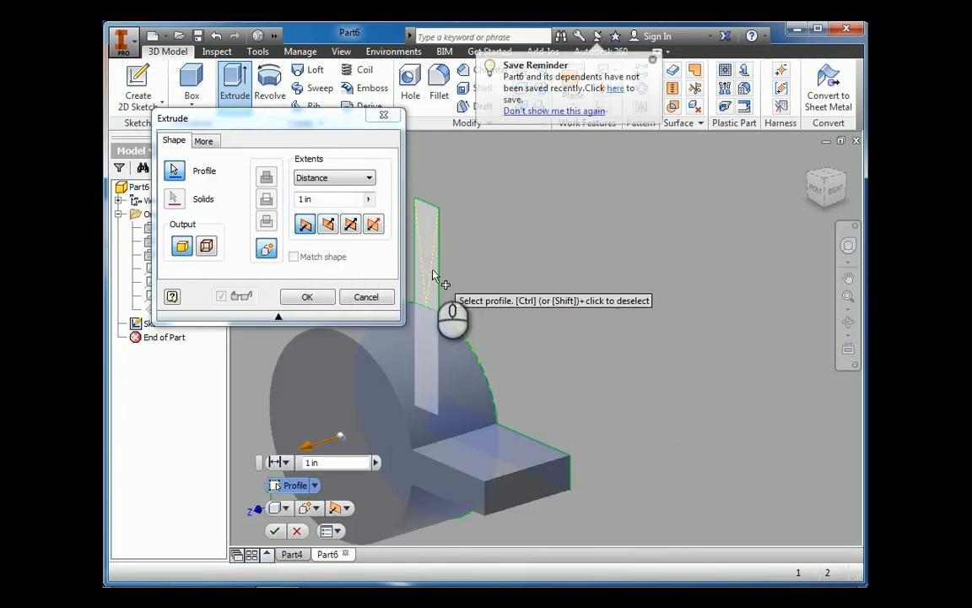
left_click(329, 227)
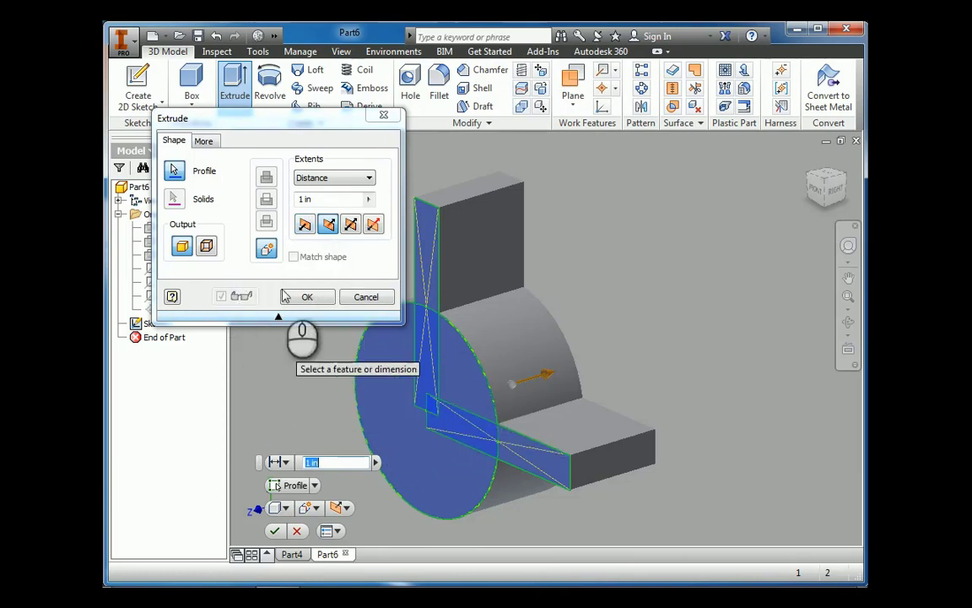
left_click_drag(306, 199, 294, 199)
type("2")
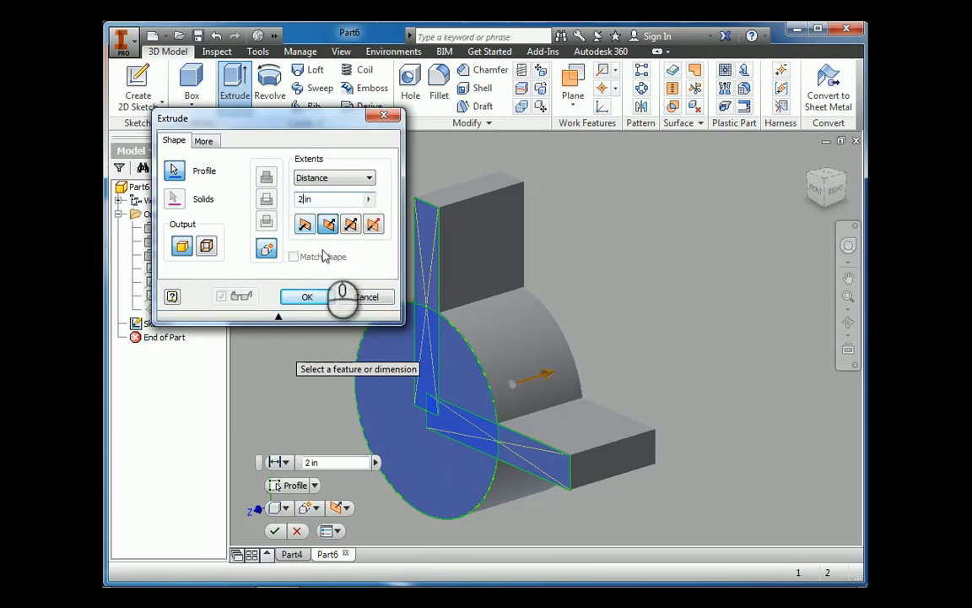
left_click(307, 296)
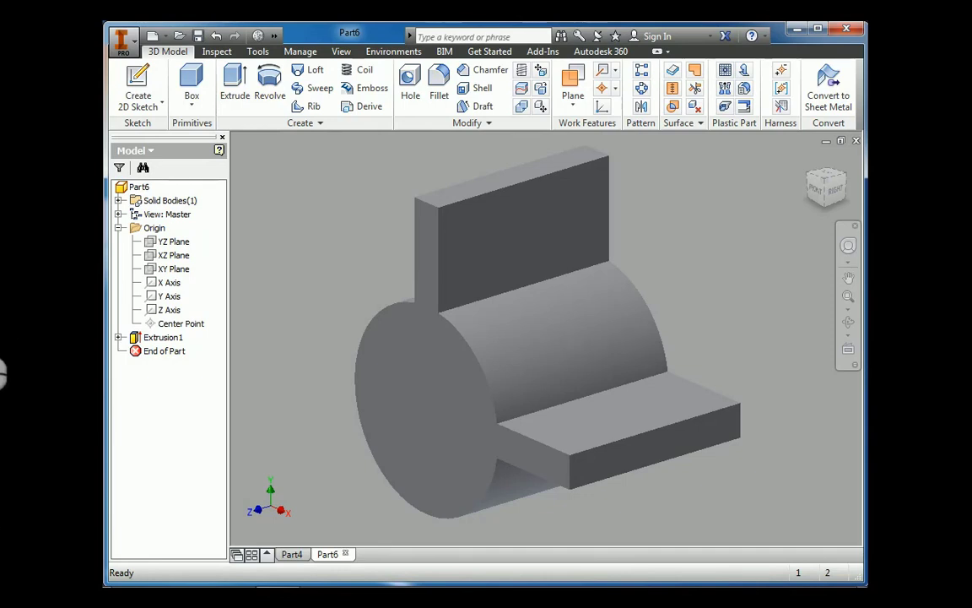
Step: Switch to the PowerPoint presentation on work planes and review the slides on defining, applying and offsetting a work plane
scroll(474, 374, "up", 3)
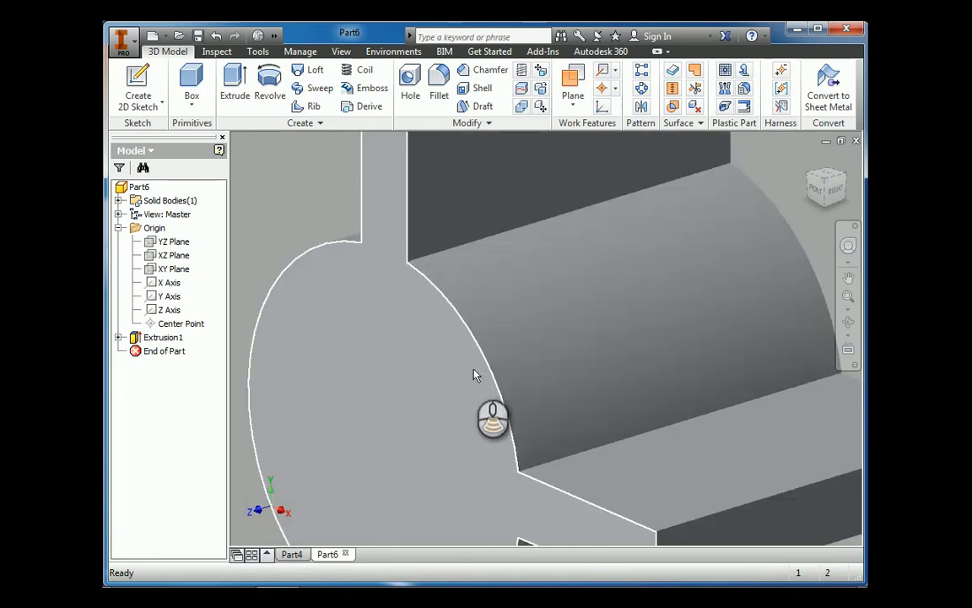
scroll(475, 373, "down", 4)
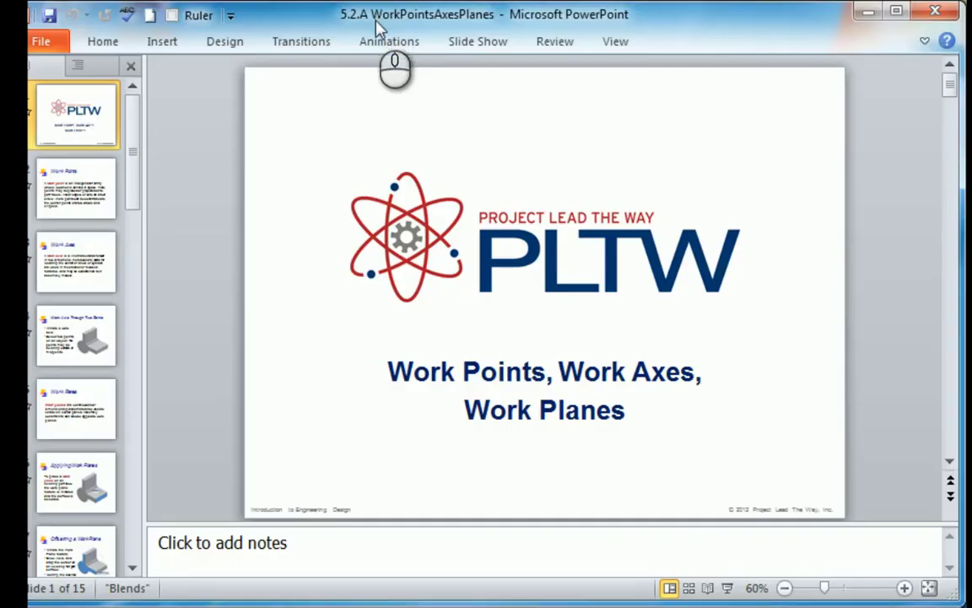
left_click(75, 489)
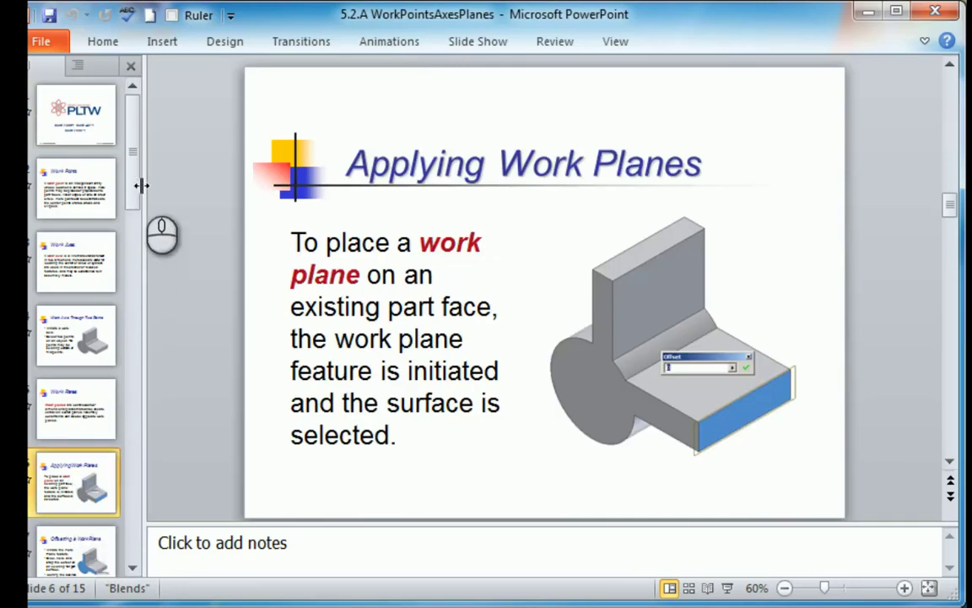
left_click_drag(137, 182, 134, 235)
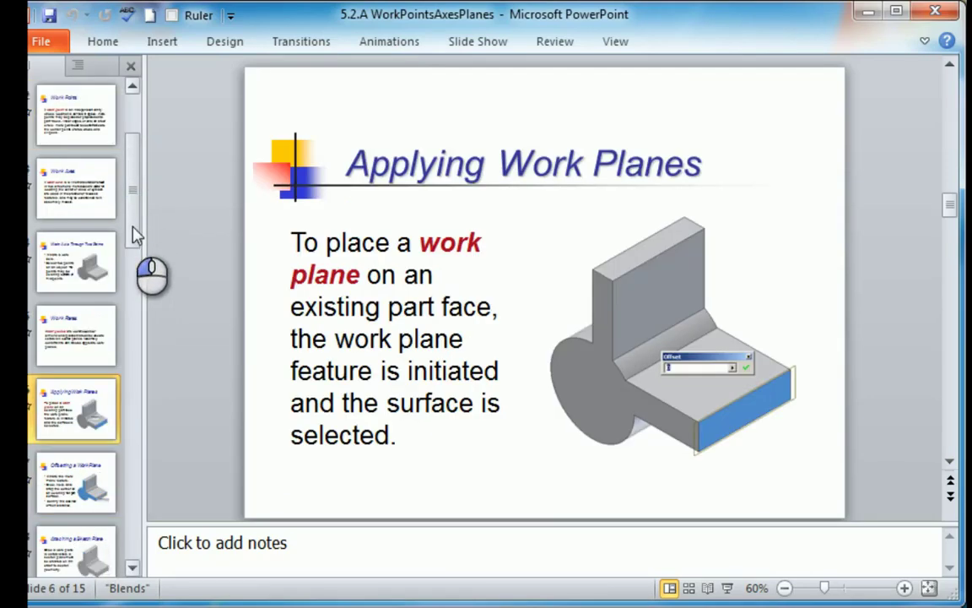
left_click(72, 337)
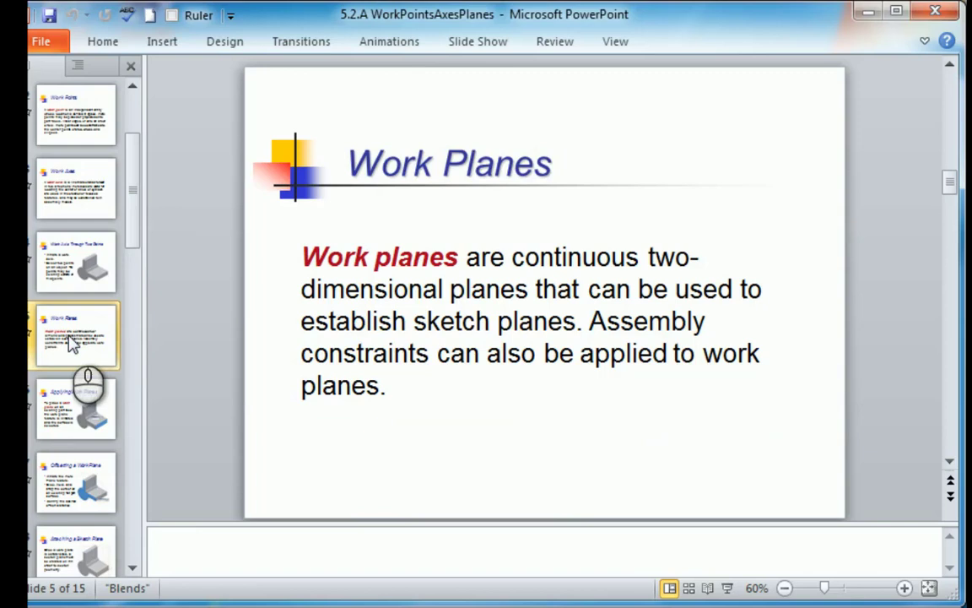
left_click(73, 426)
left_click(72, 500)
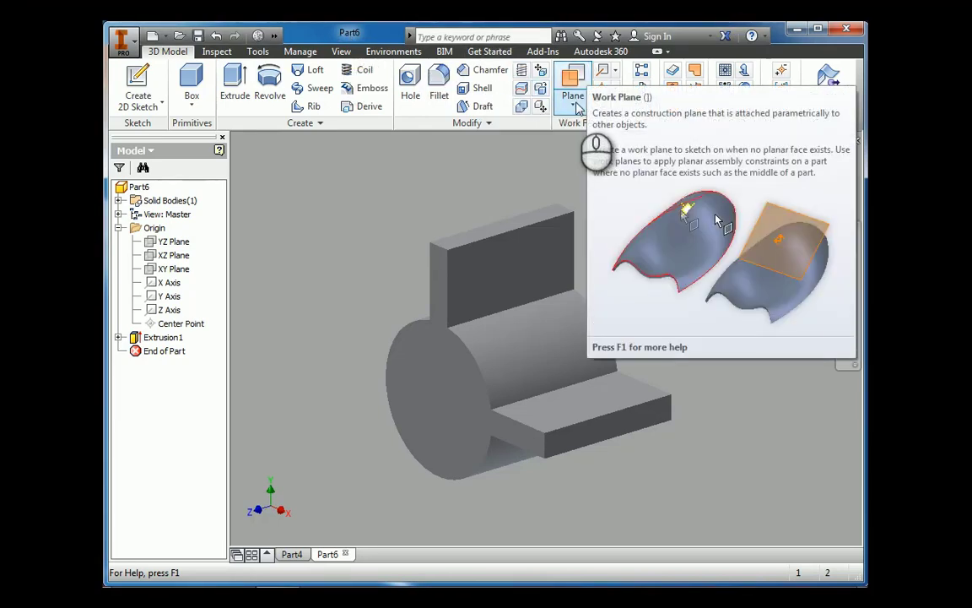
Step: Back in Inventor, create a work plane offset -1.5 in from the front face of the extruded part
left_click(572, 110)
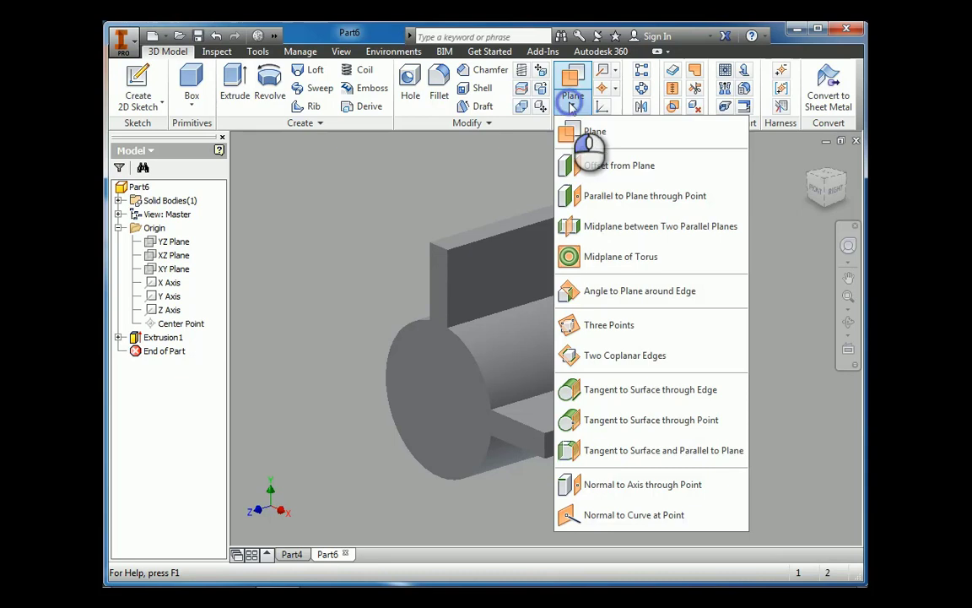
left_click(582, 167)
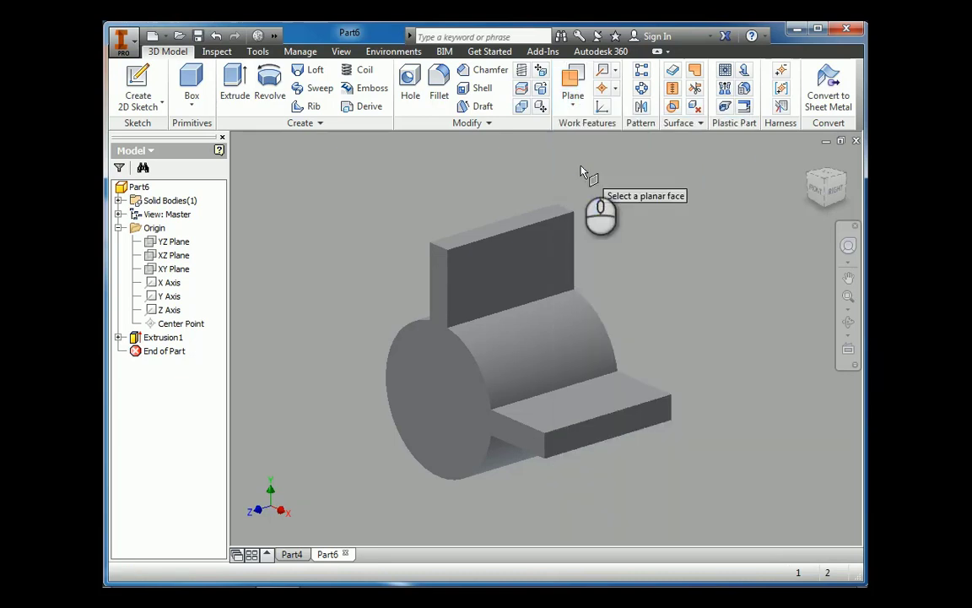
left_click(418, 363)
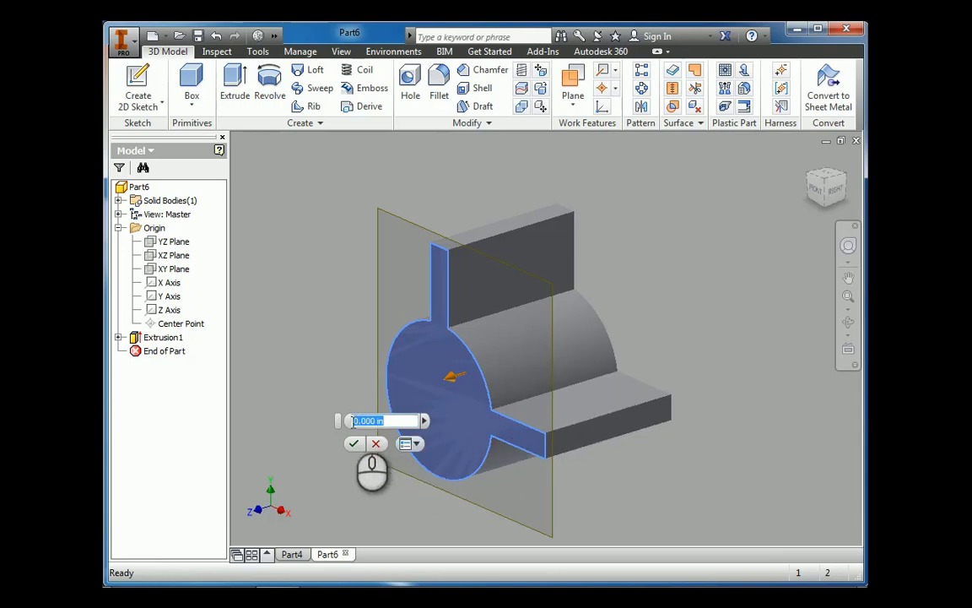
left_click_drag(354, 420, 368, 422)
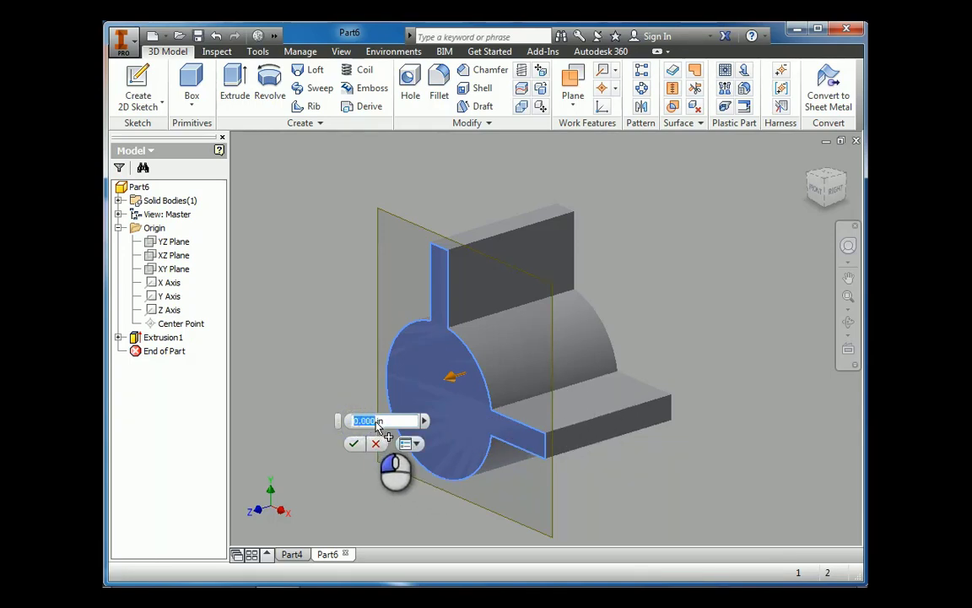
type("-")
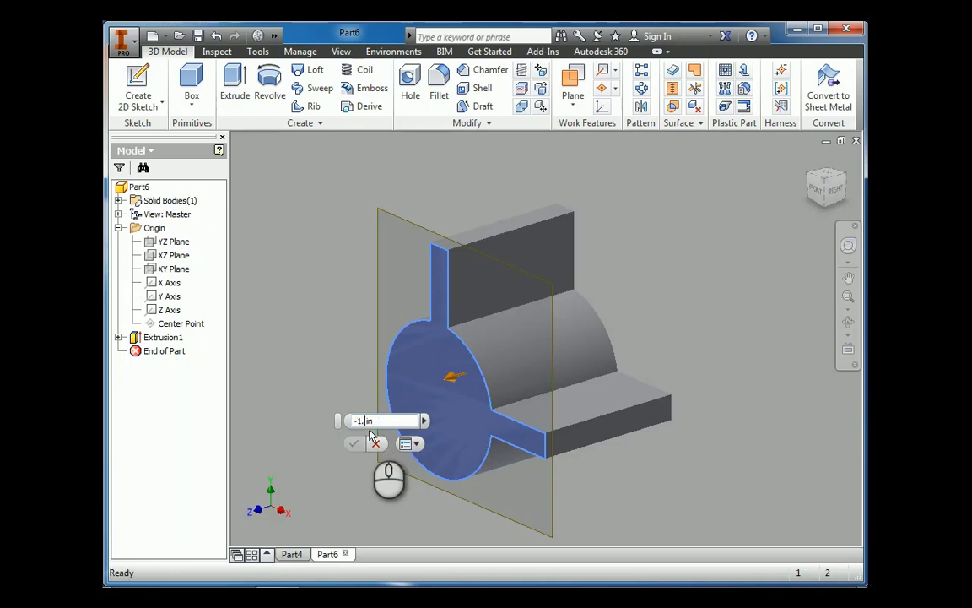
type("1.75")
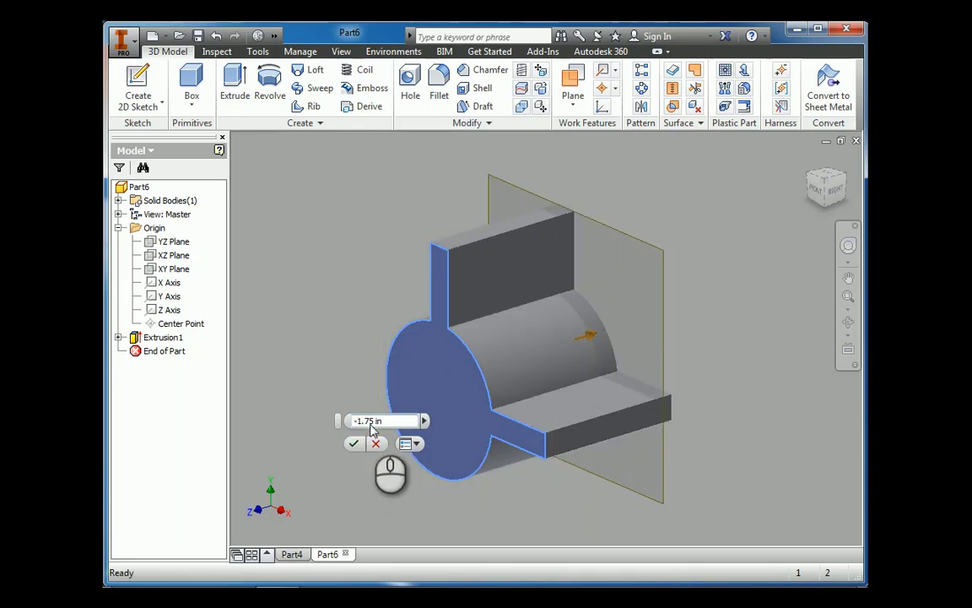
left_click(370, 425)
key("BackSpace")
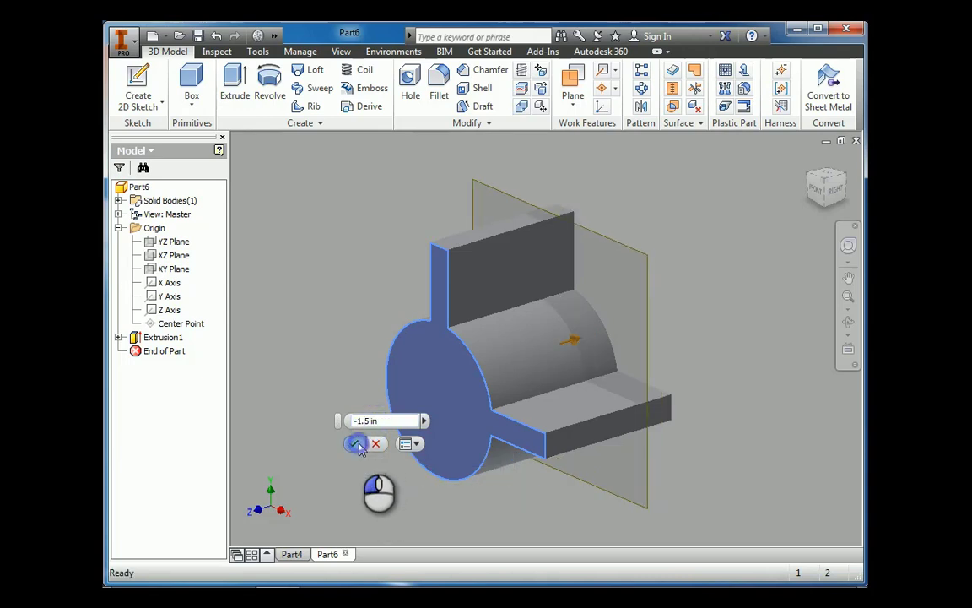
left_click(357, 445)
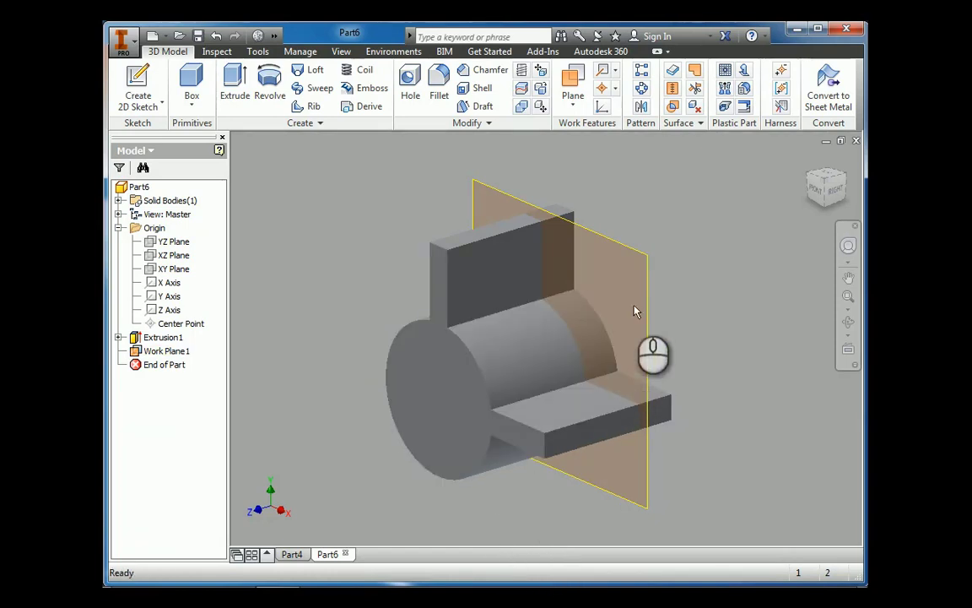
Step: Start a 2D sketch on the offset work plane
left_click(140, 83)
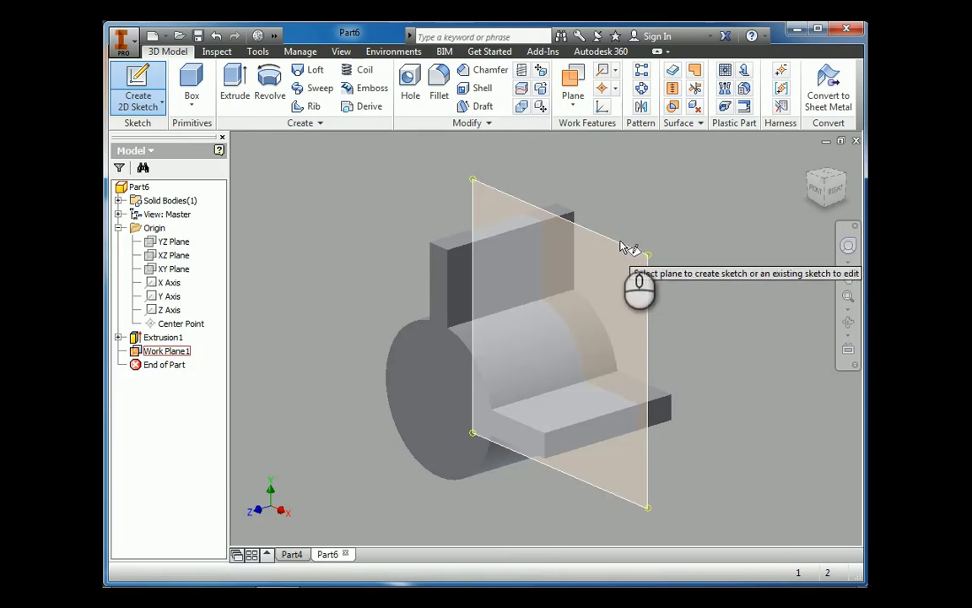
left_click(619, 244)
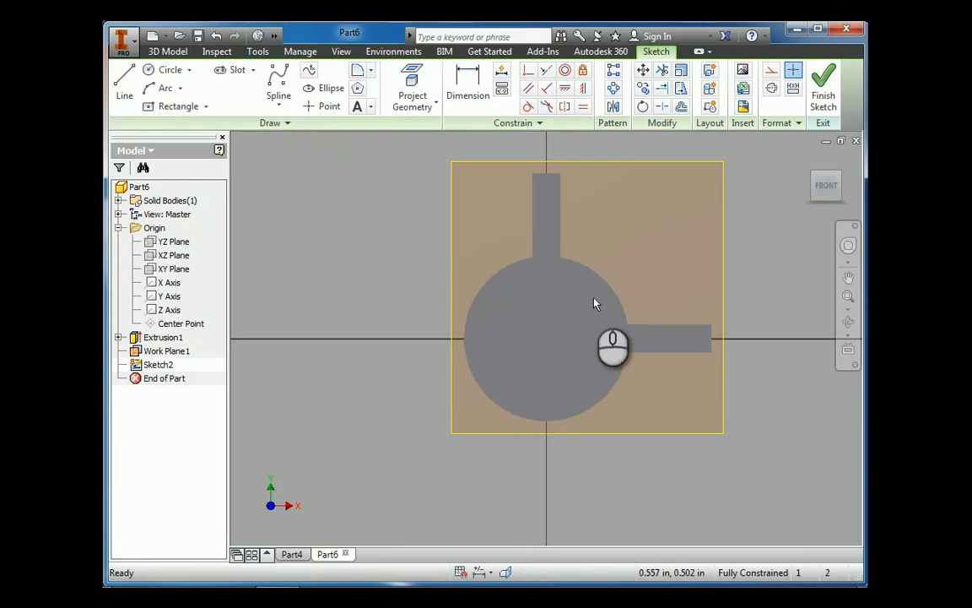
mouse_move(594, 304)
middle_mouse_down()
mouse_move(479, 364)
mouse_move(450, 358)
middle_mouse_up()
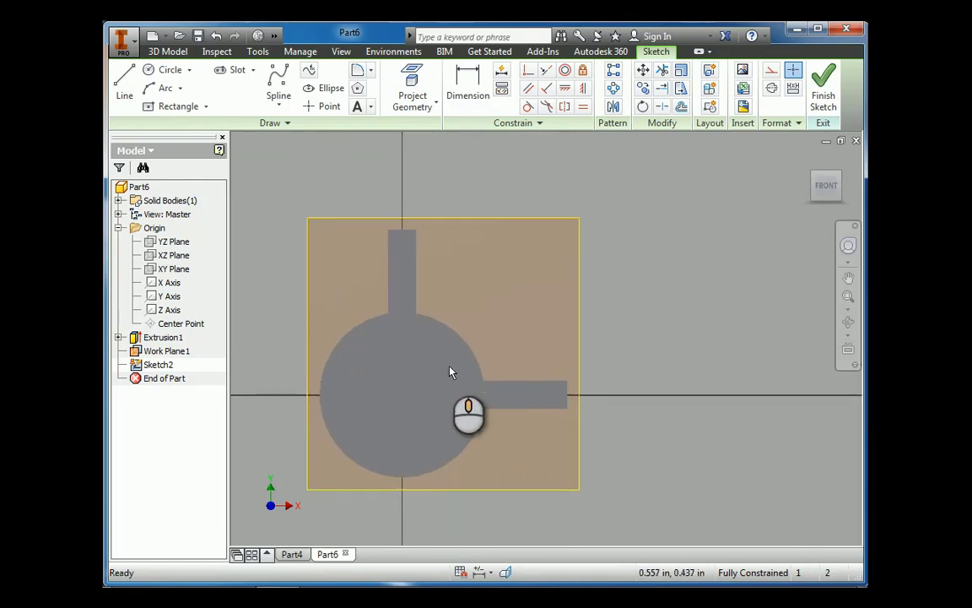
Step: Slice the graphics at the sketch plane and sketch a centre-point rectangle about 1.59 by 1.91 in, centred on the cylinder's axis
left_click(506, 573)
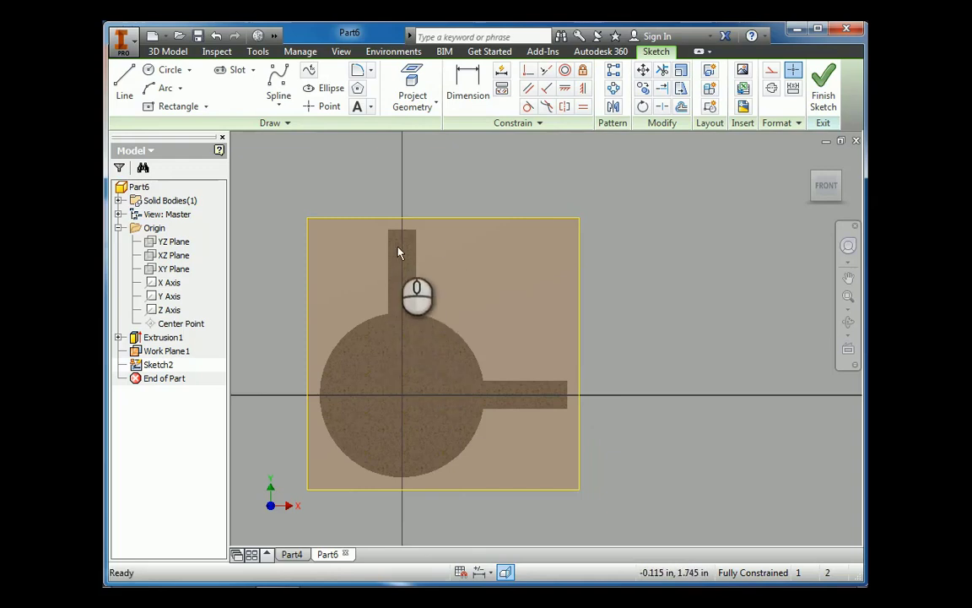
left_click(161, 106)
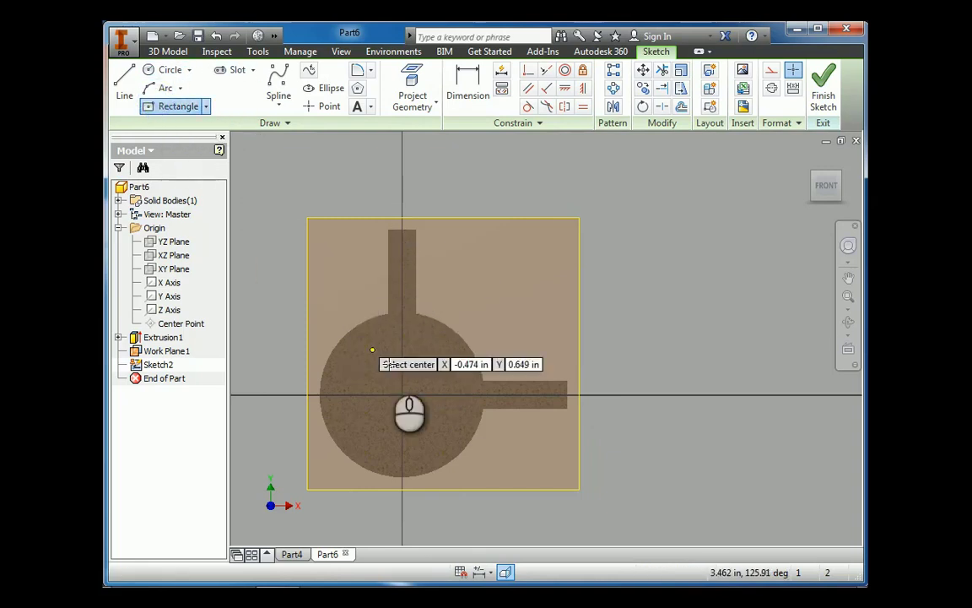
left_click(400, 394)
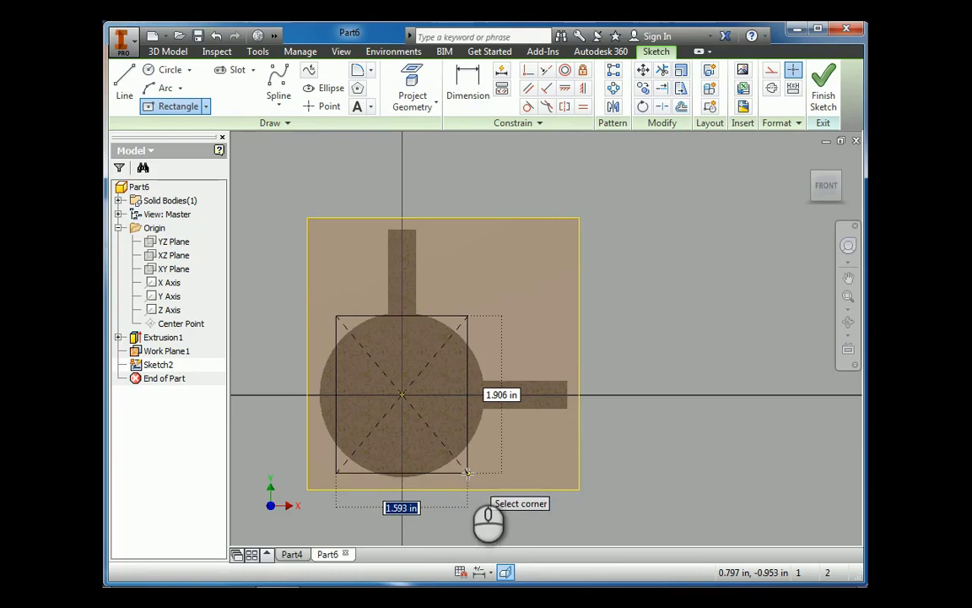
left_click(467, 473)
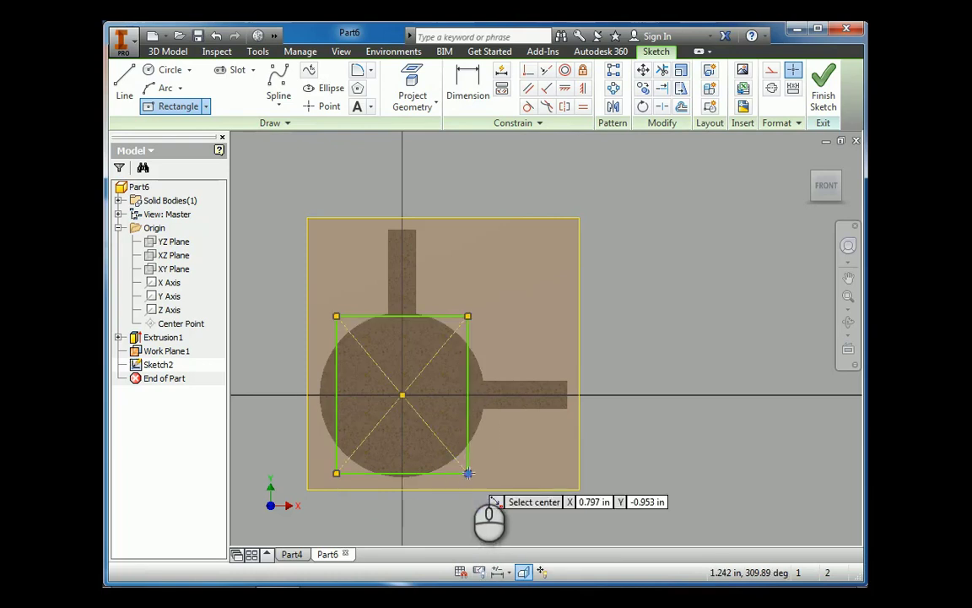
Step: Constrain two adjacent sides of the rectangle to be equal and finish the sketch
left_click(583, 107)
left_click(434, 317)
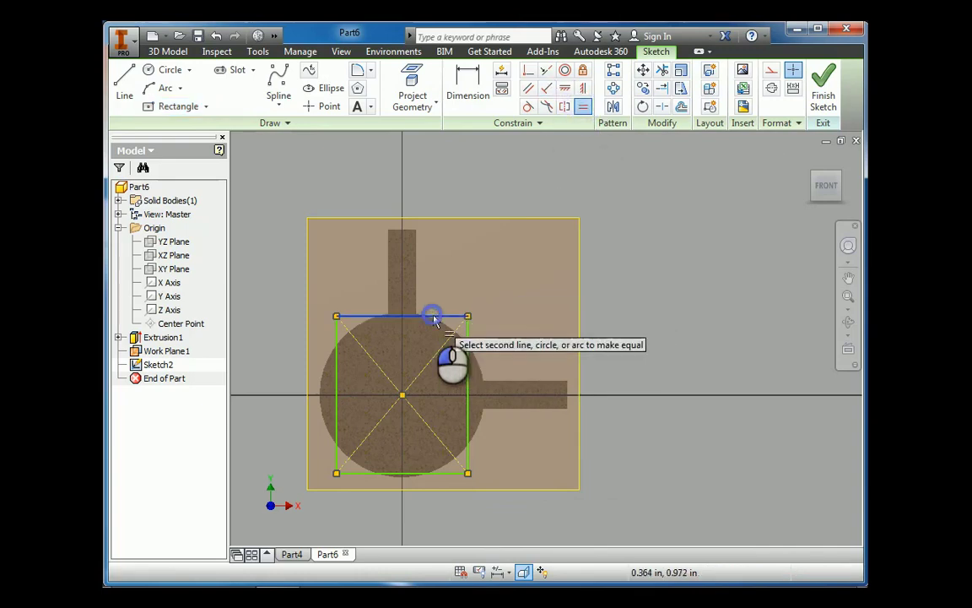
left_click(468, 356)
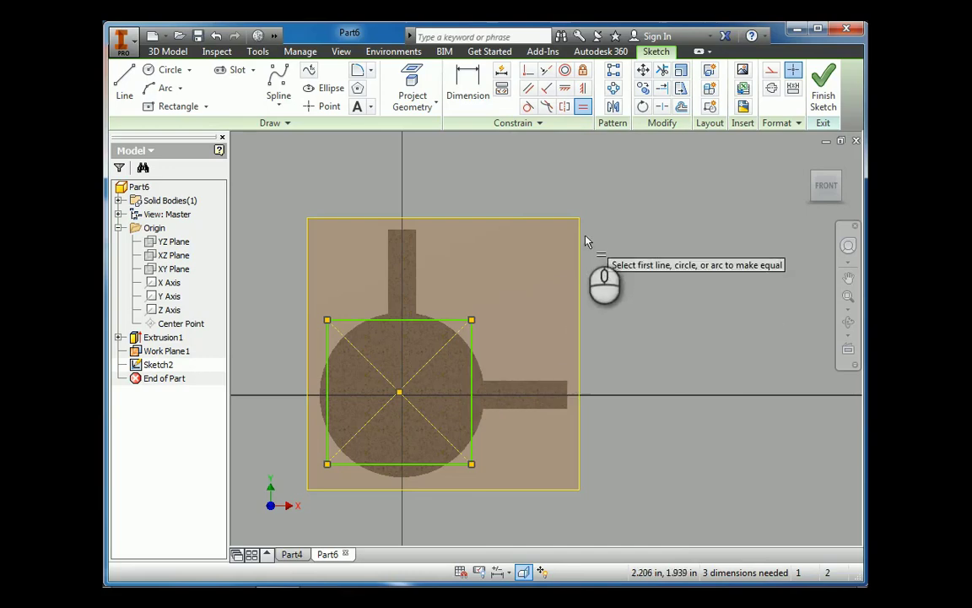
left_click(835, 83)
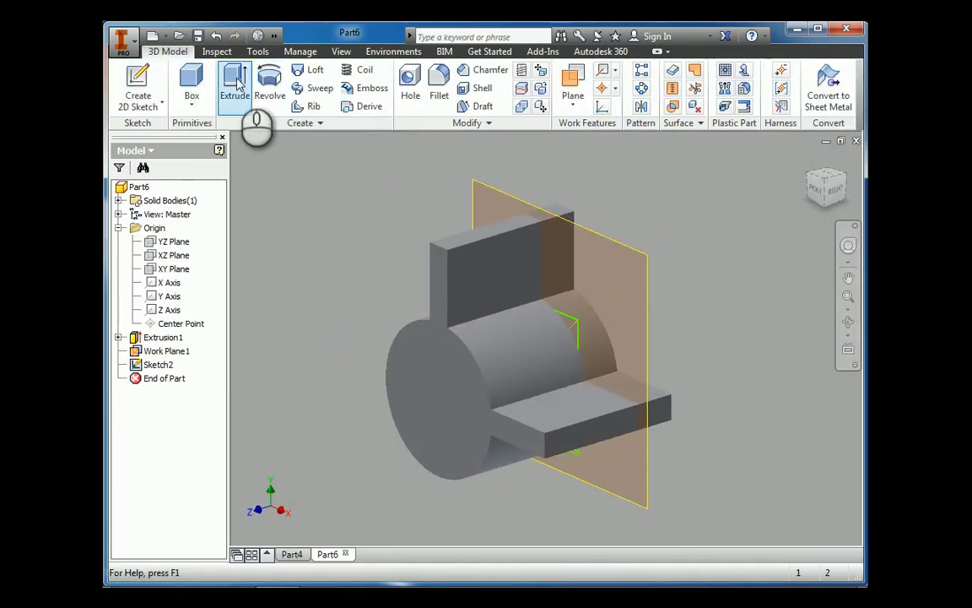
Step: Extrude the square profile .5 in away from the front face, in the reversed direction, joining it to the part
left_click(236, 84)
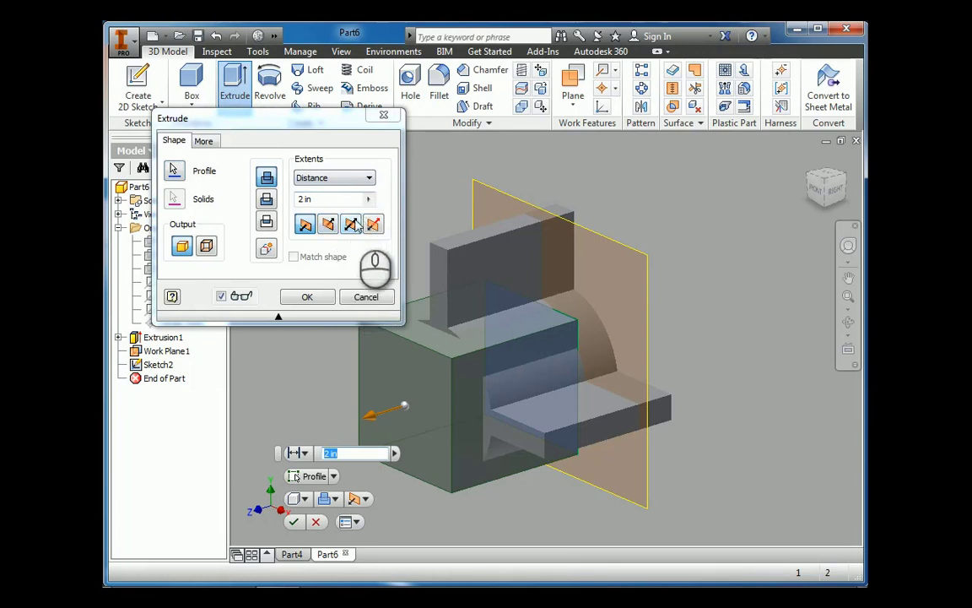
left_click(328, 225)
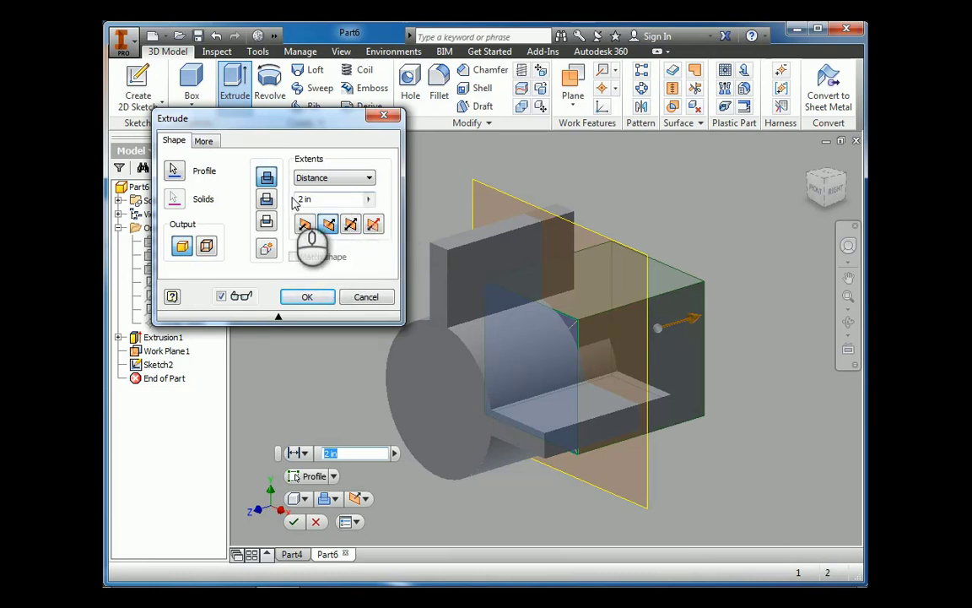
left_click_drag(303, 197, 279, 210)
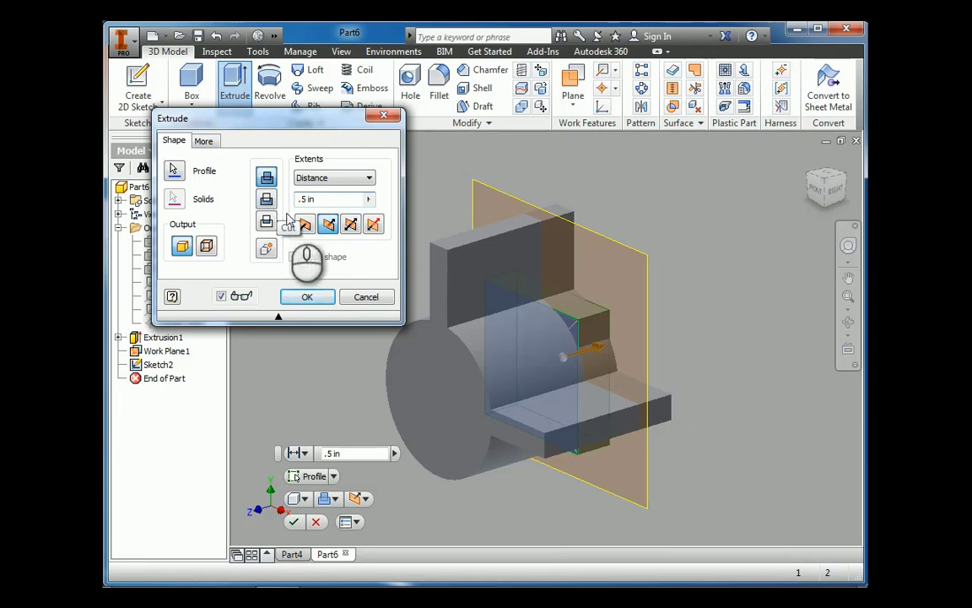
left_click(308, 297)
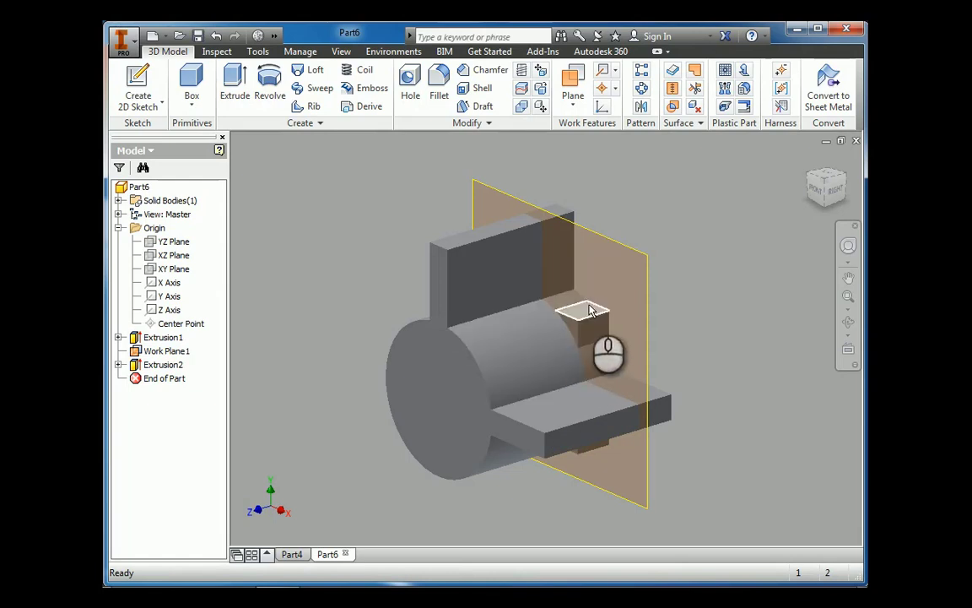
Step: Hide the offset work plane by turning off its visibility
left_click(165, 350)
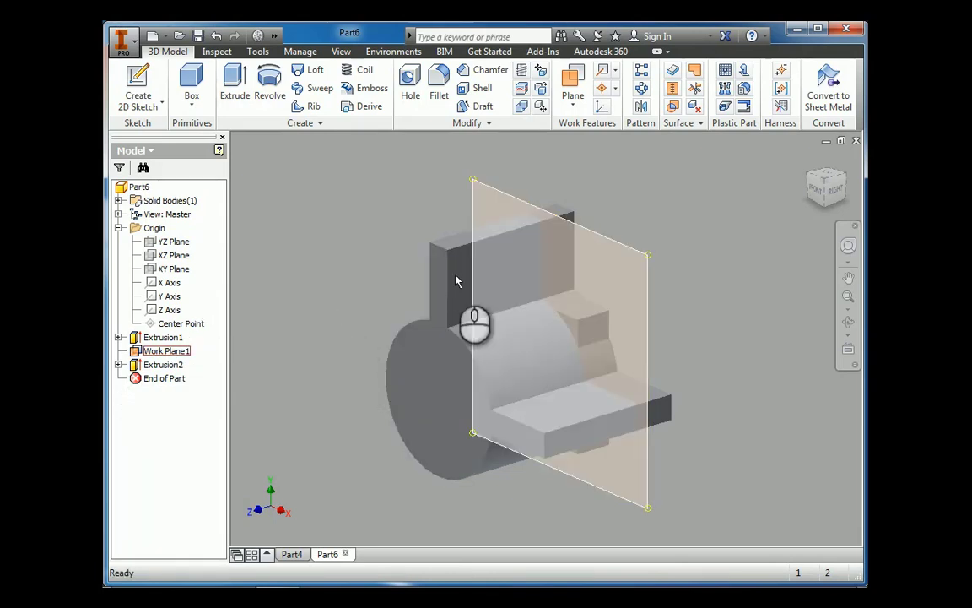
right_click(153, 355)
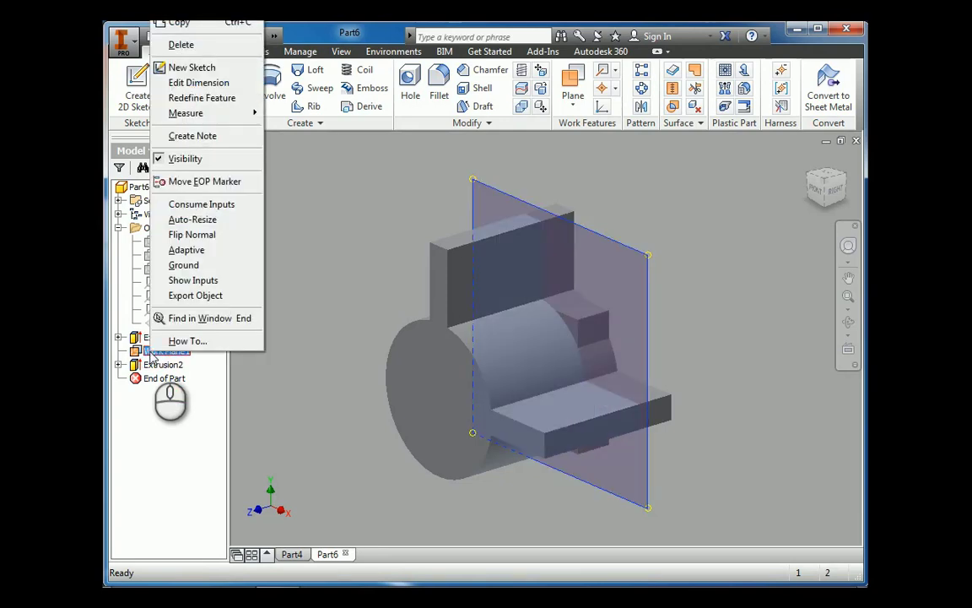
left_click(161, 161)
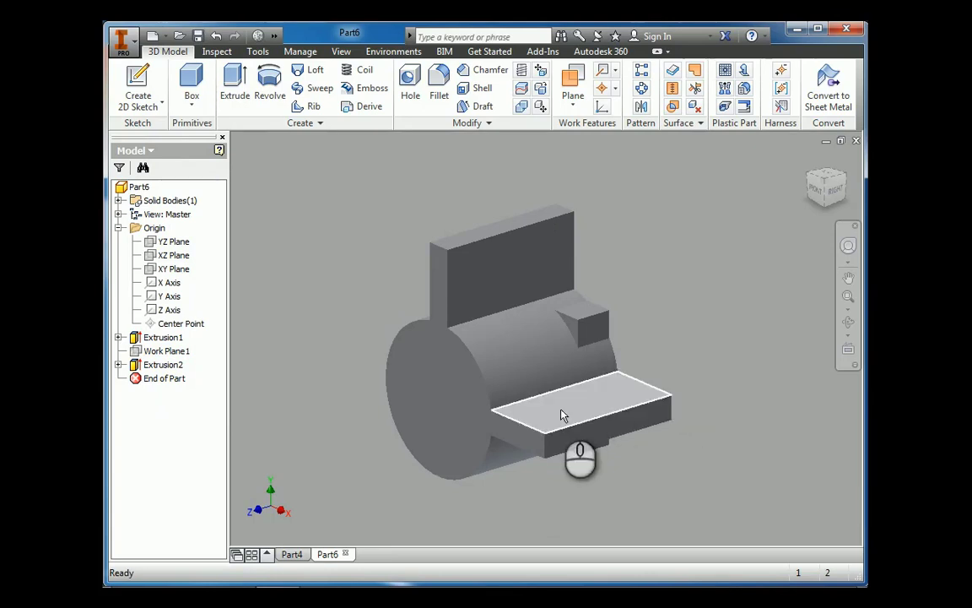
mouse_move(561, 416)
middle_mouse_down("shift")
mouse_move(563, 361)
mouse_move(613, 421)
mouse_move(658, 416)
mouse_move(682, 384)
mouse_move(613, 401)
mouse_move(568, 391)
mouse_move(618, 380)
mouse_move(597, 401)
middle_mouse_up("shift")
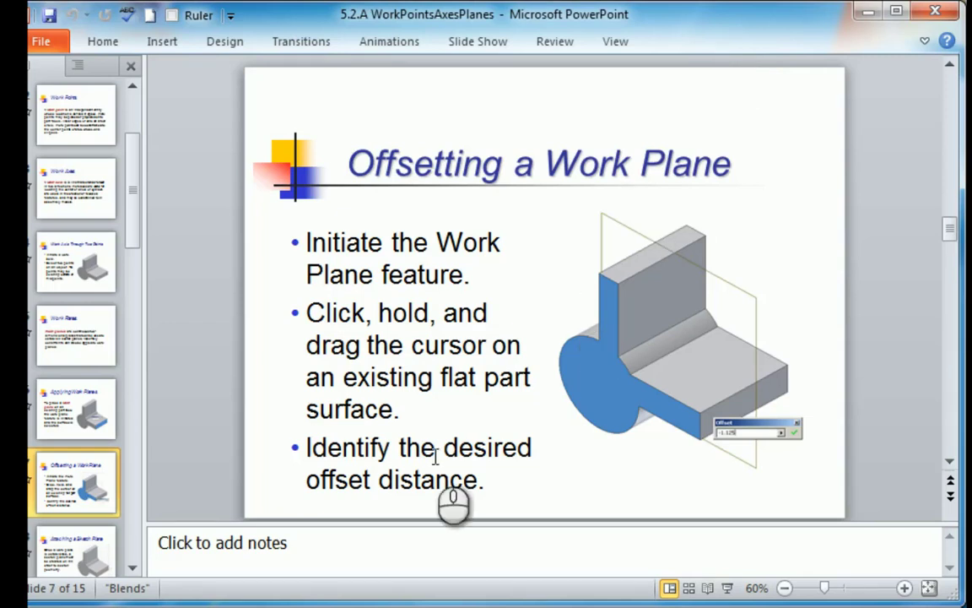
Step: Switch to the PowerPoint presentation and review the slides on applying work planes, attaching a sketch plane and angled work planes
left_click(76, 557)
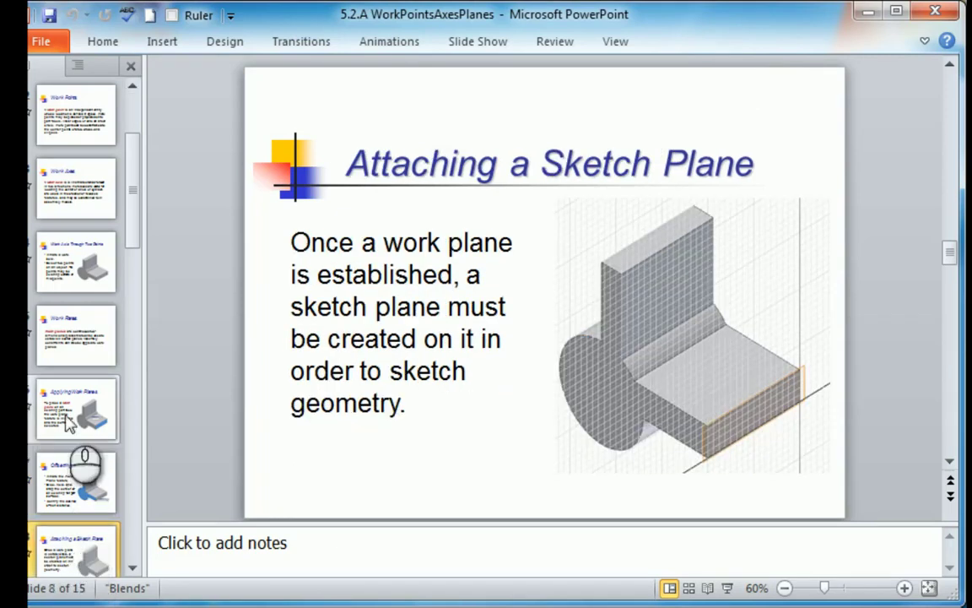
scroll(135, 264, "down", 1)
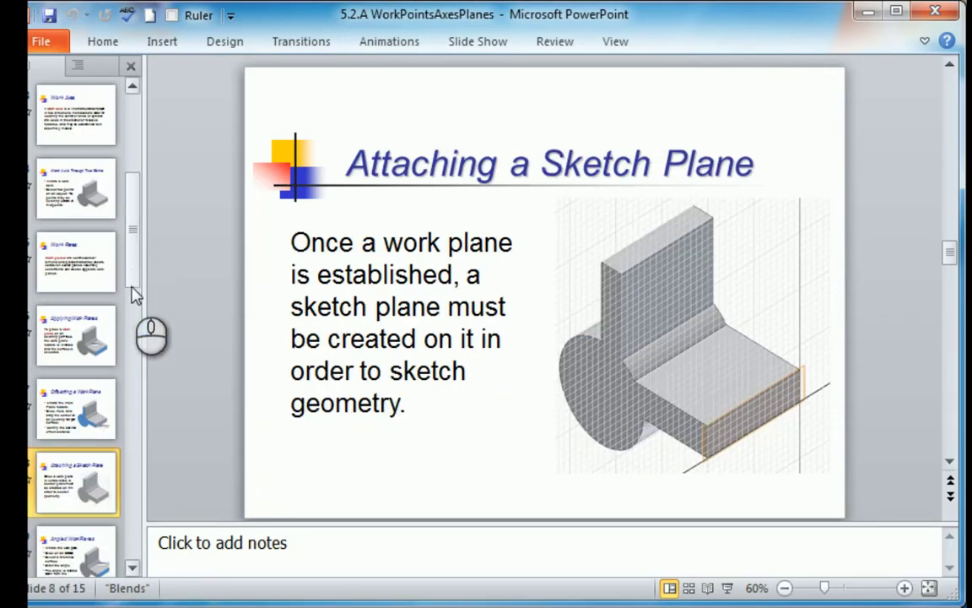
left_click(80, 353)
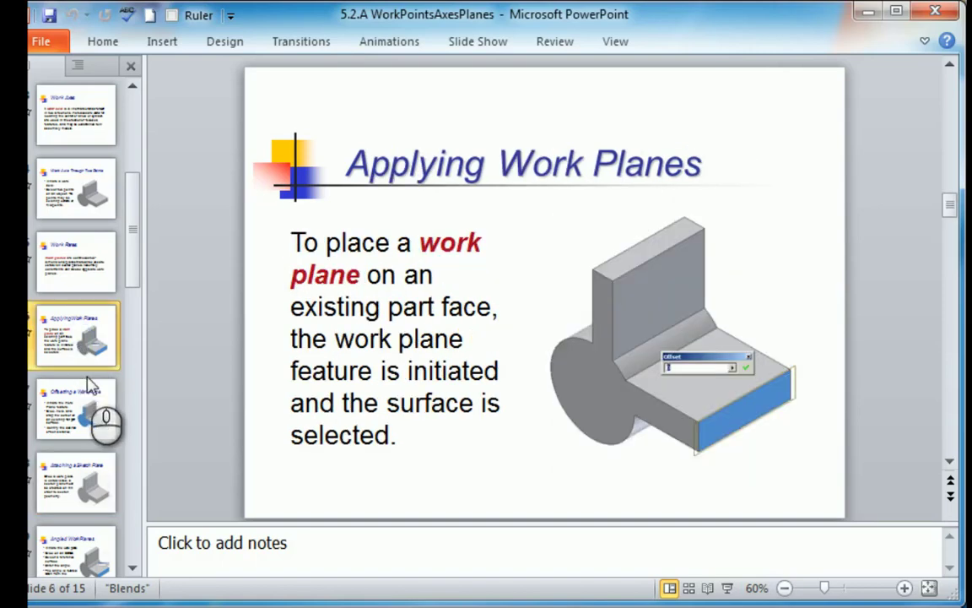
left_click(91, 474)
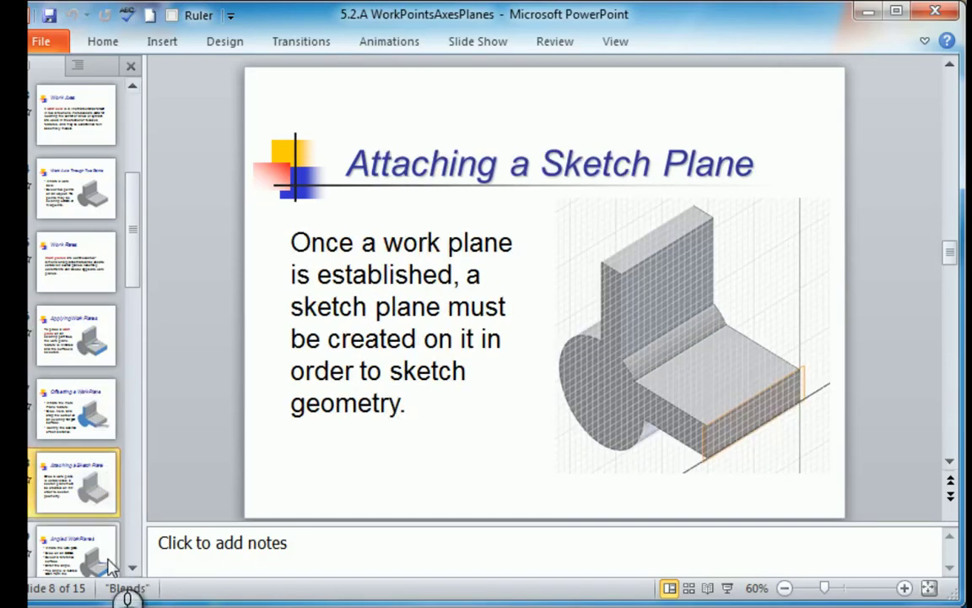
left_click(118, 553)
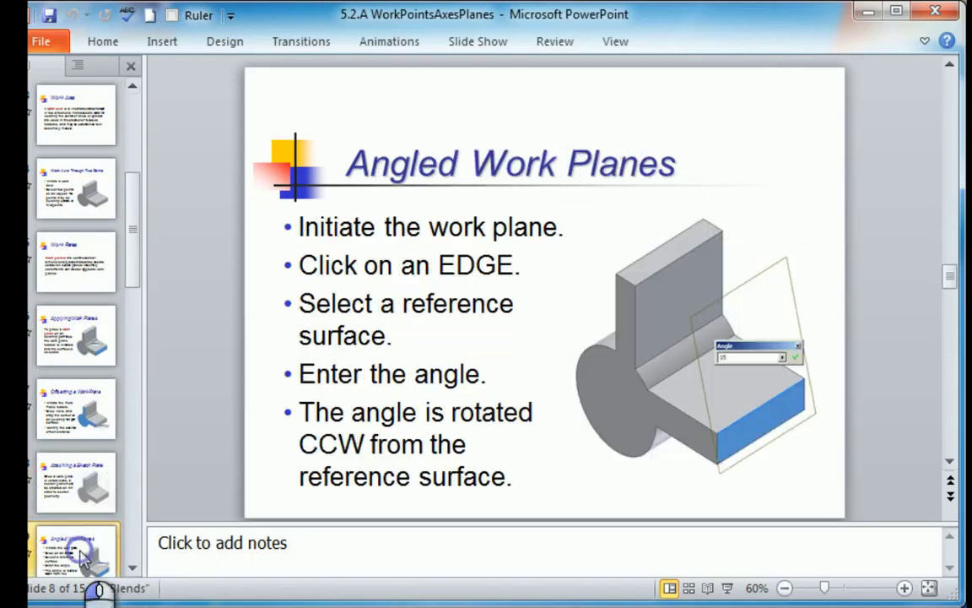
left_click(131, 568)
left_click(123, 556)
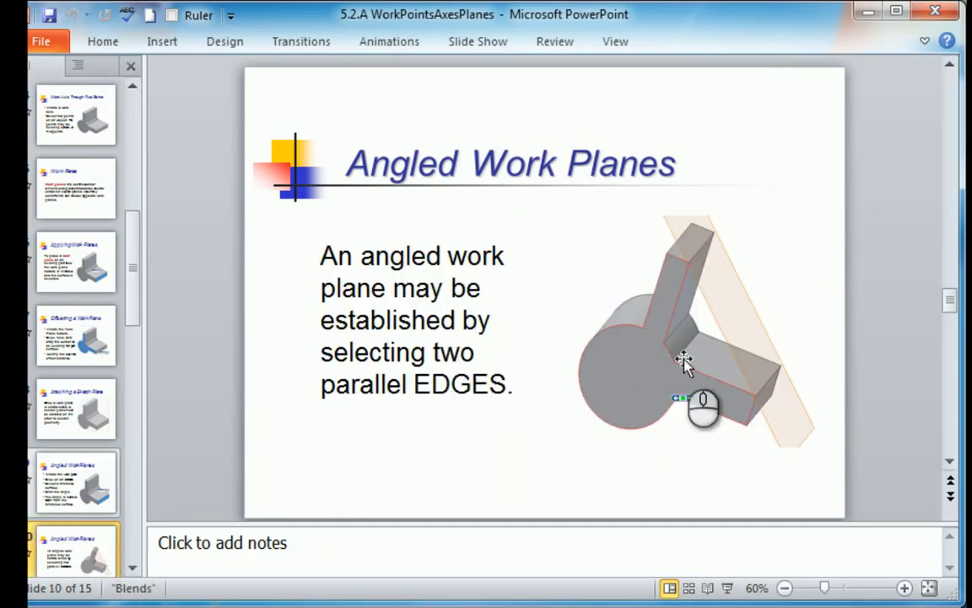
left_click(91, 416)
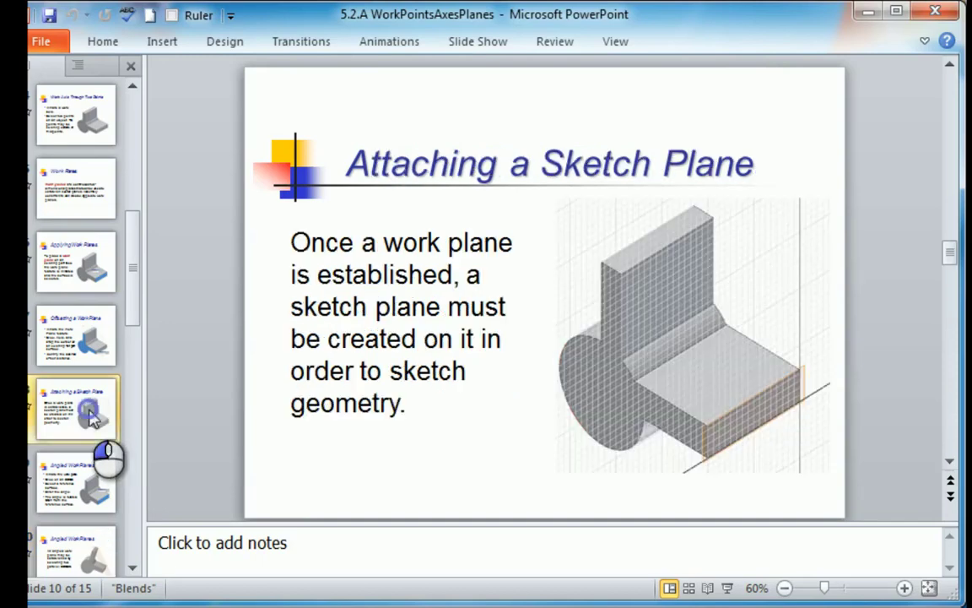
left_click(94, 473)
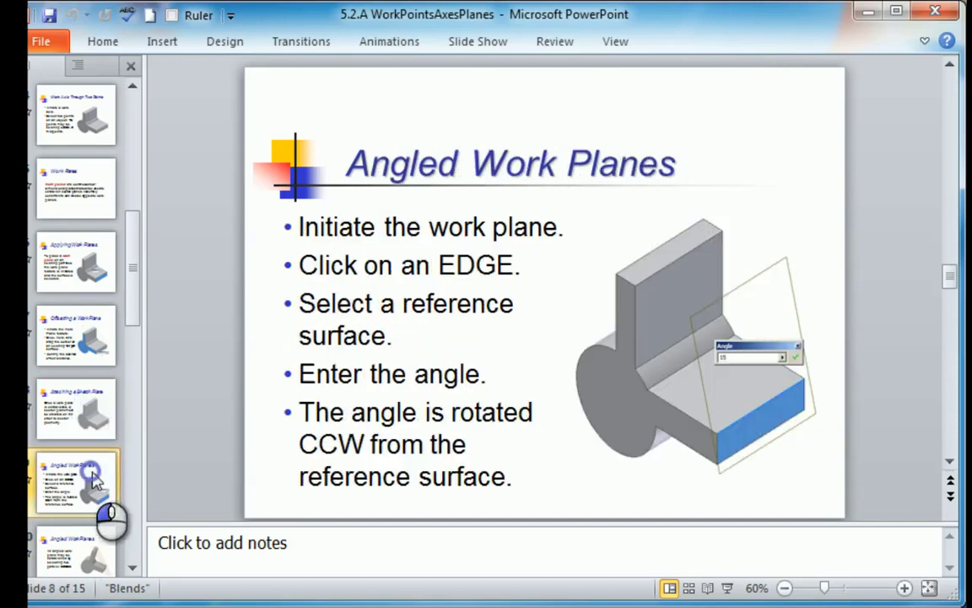
Step: Review the slides on three-point angled and tangent work planes, then return to the slide on angled planes from two parallel edges
left_click(131, 568)
left_click(131, 568)
left_click(88, 501)
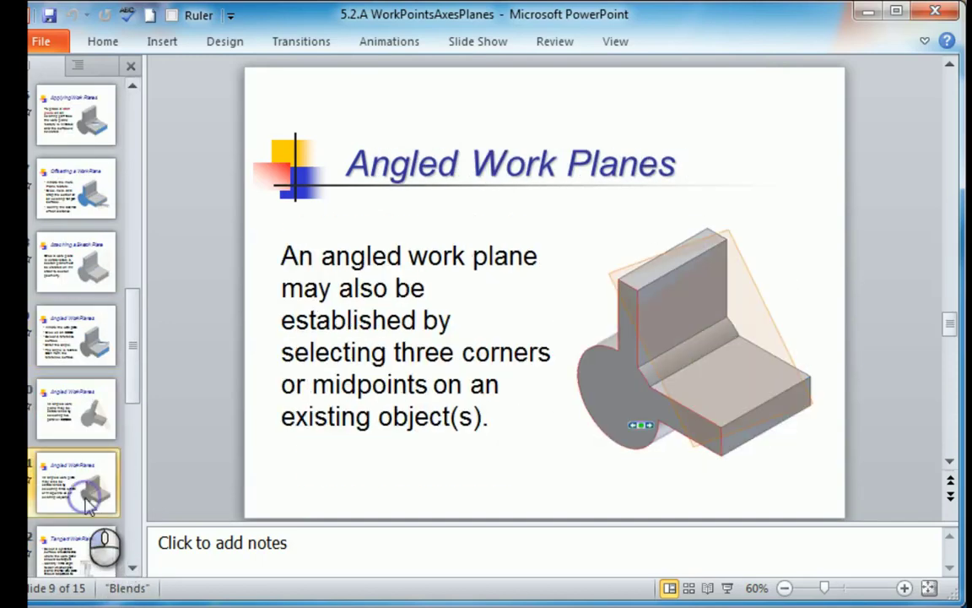
left_click(131, 568)
left_click(96, 488)
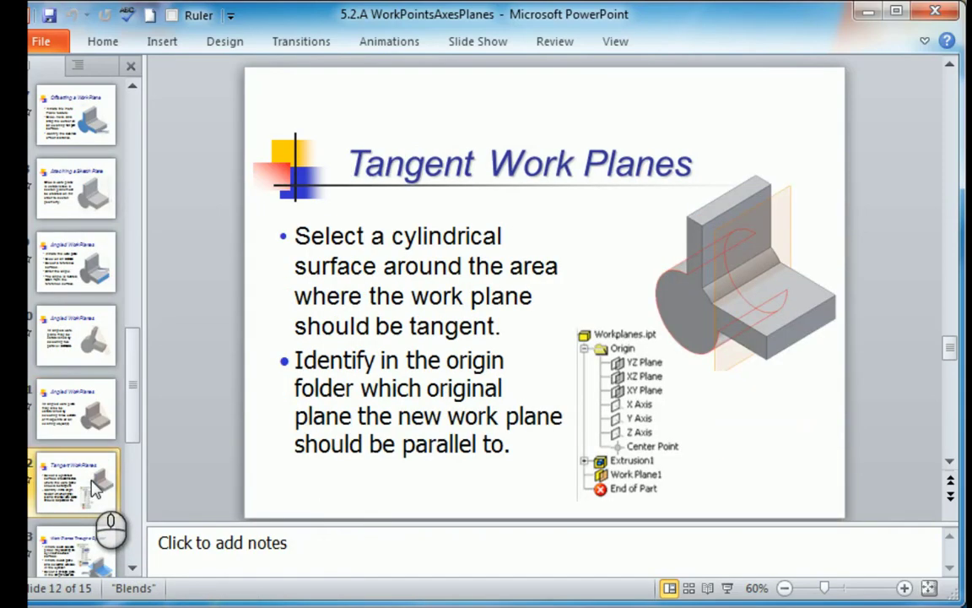
left_click(92, 414)
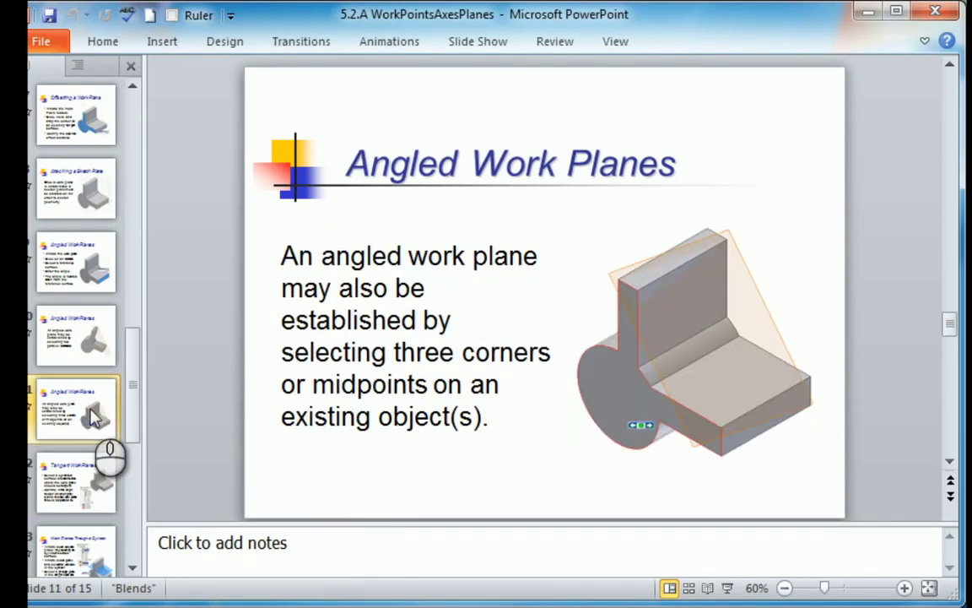
left_click(91, 337)
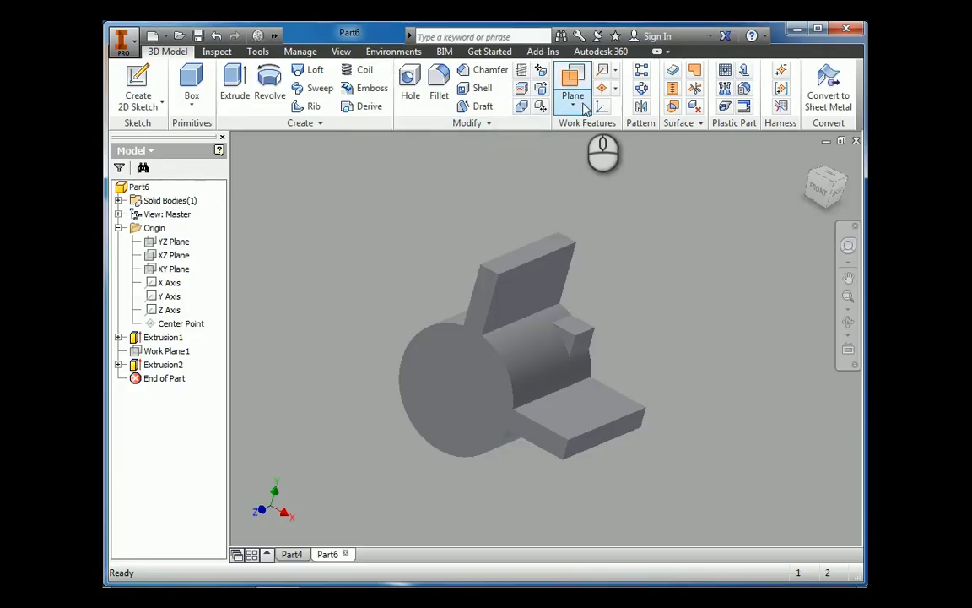
Step: Back in Inventor, create a work plane through two coplanar edges: the horizontal plate's outer upper edge and the vertical plate's facing top edge
left_click(572, 105)
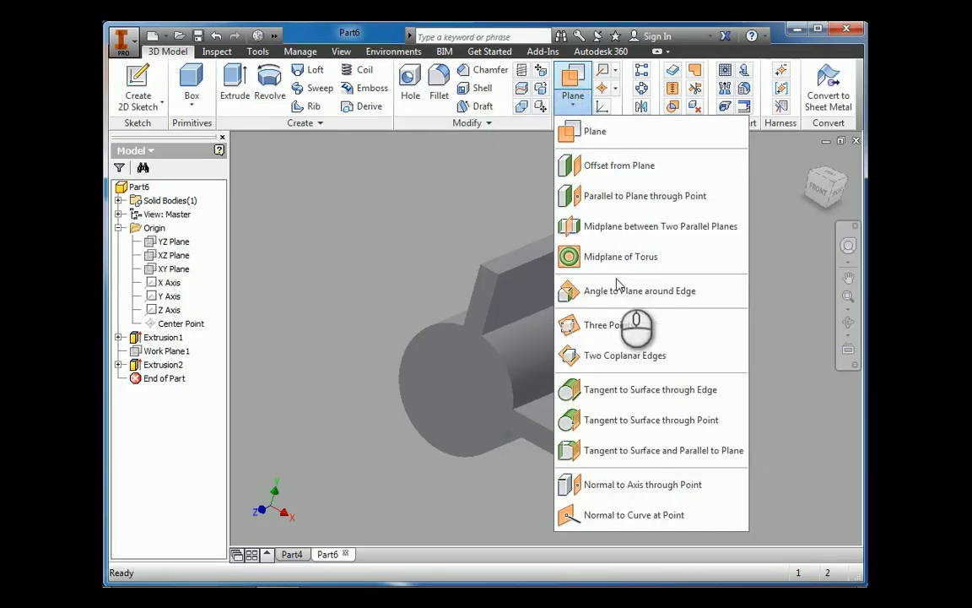
left_click(612, 357)
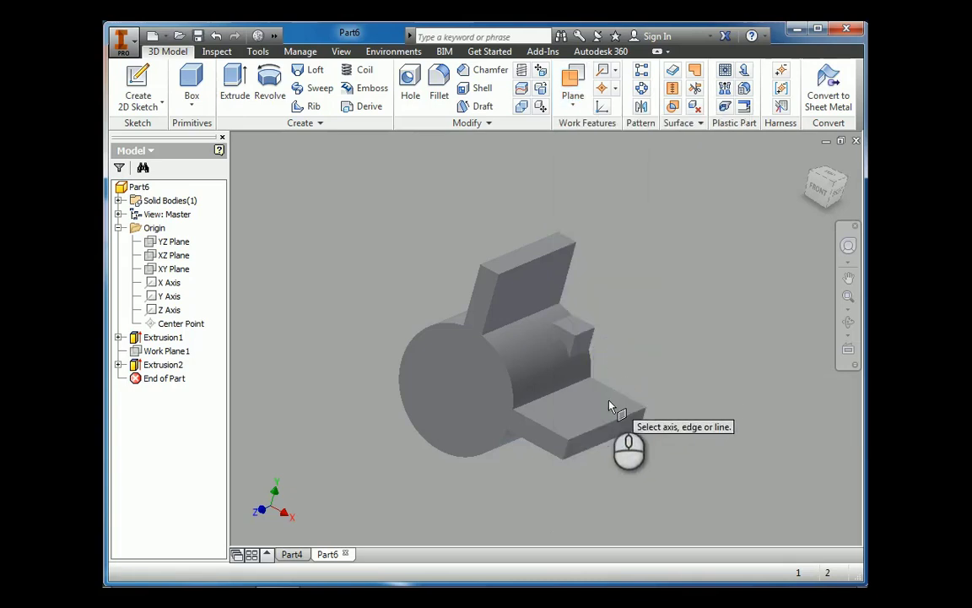
left_click(607, 427)
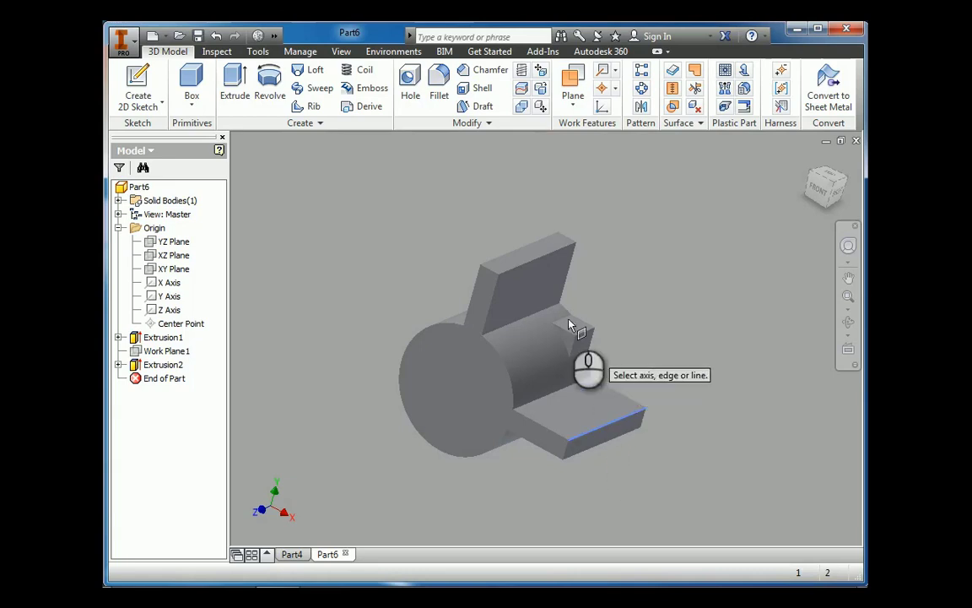
left_click(522, 271)
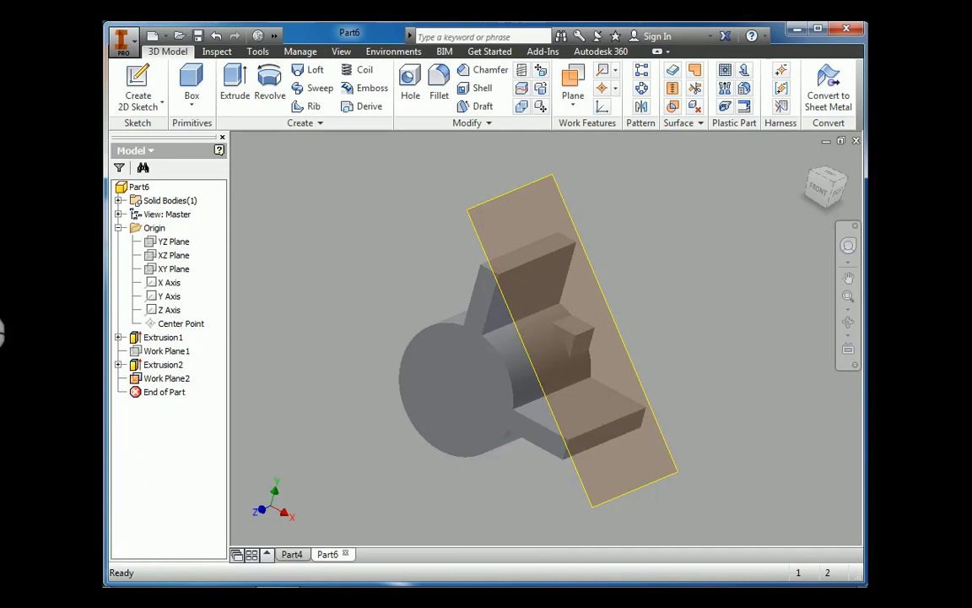
Step: Sketch a circle on the angled work plane, centred over the cylinder between the two plates, and finish the sketch
left_click(135, 74)
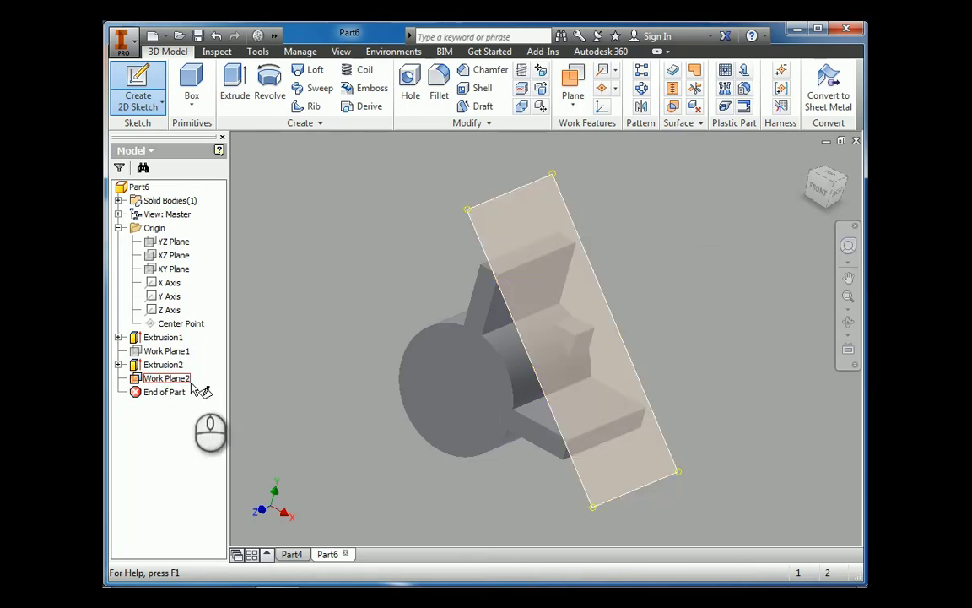
left_click(570, 217)
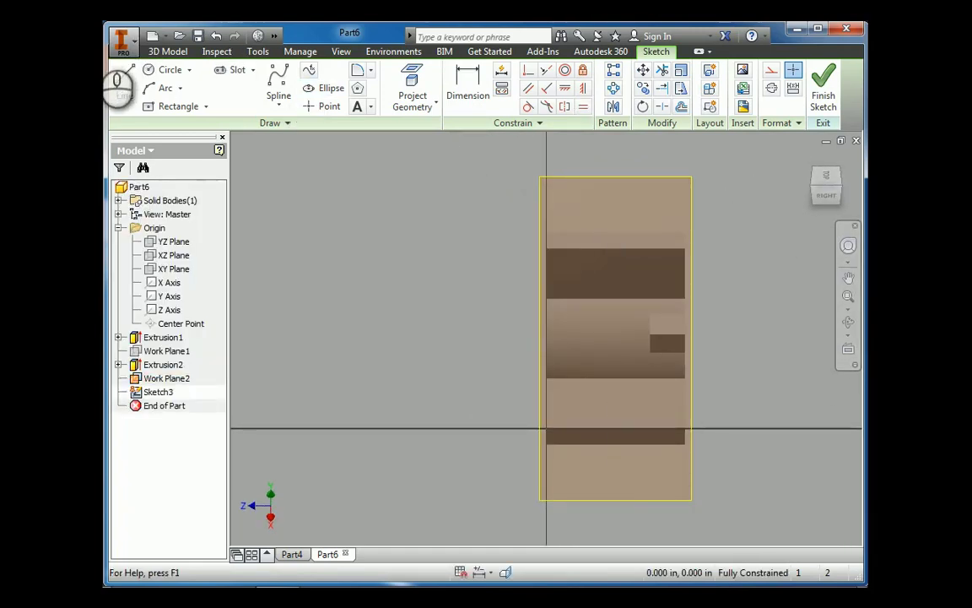
left_click(148, 72)
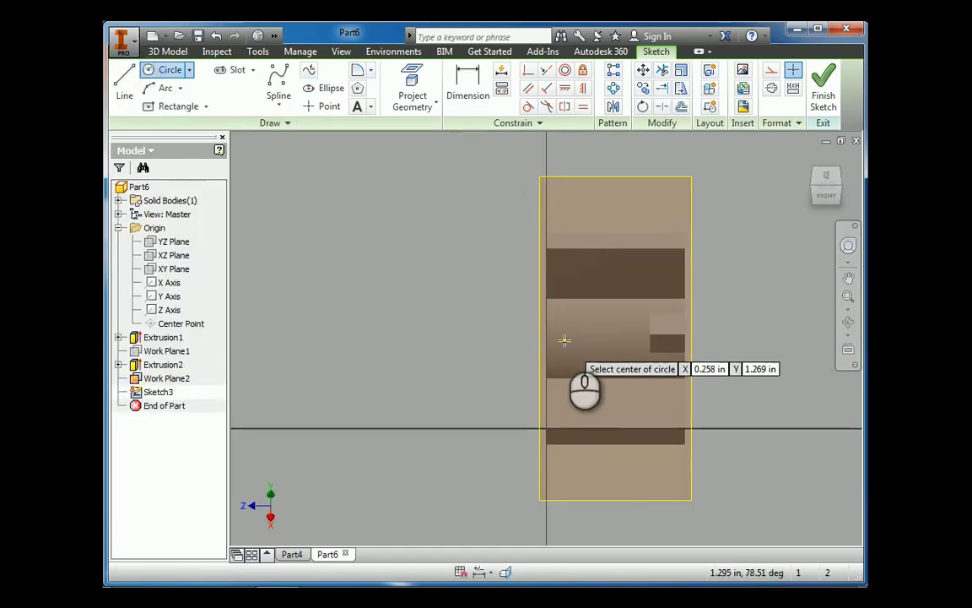
left_click(603, 339)
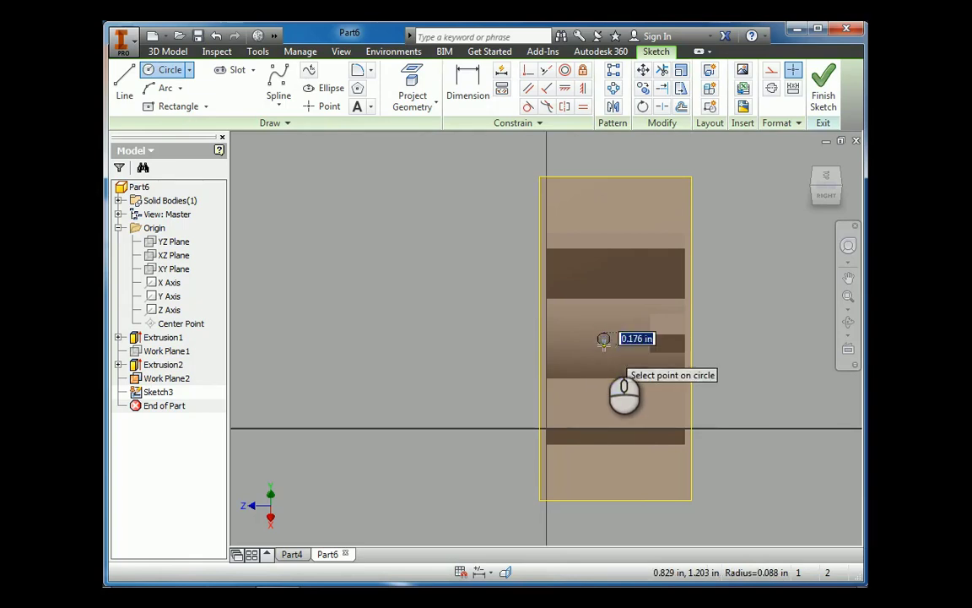
left_click(617, 353)
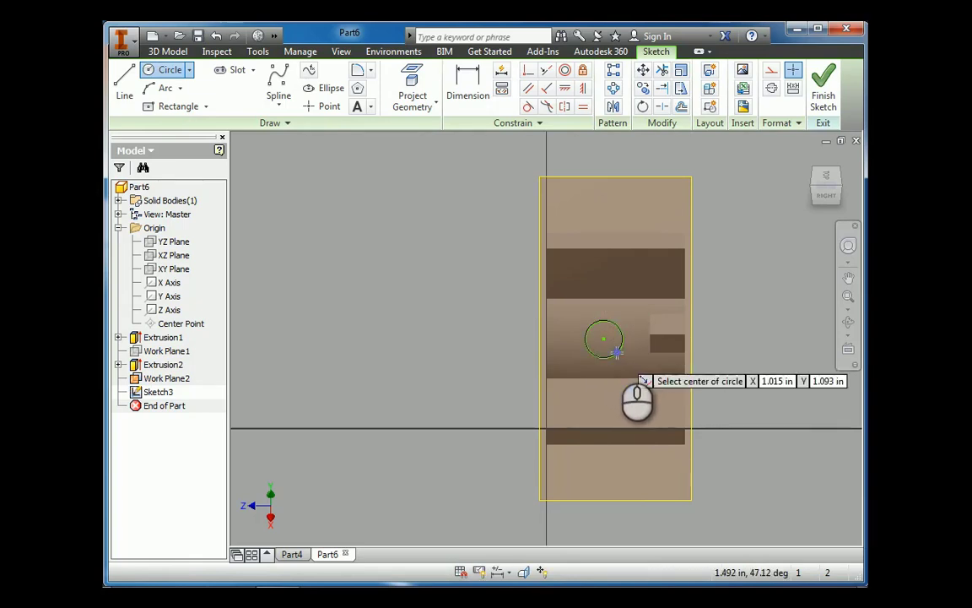
left_click(825, 80)
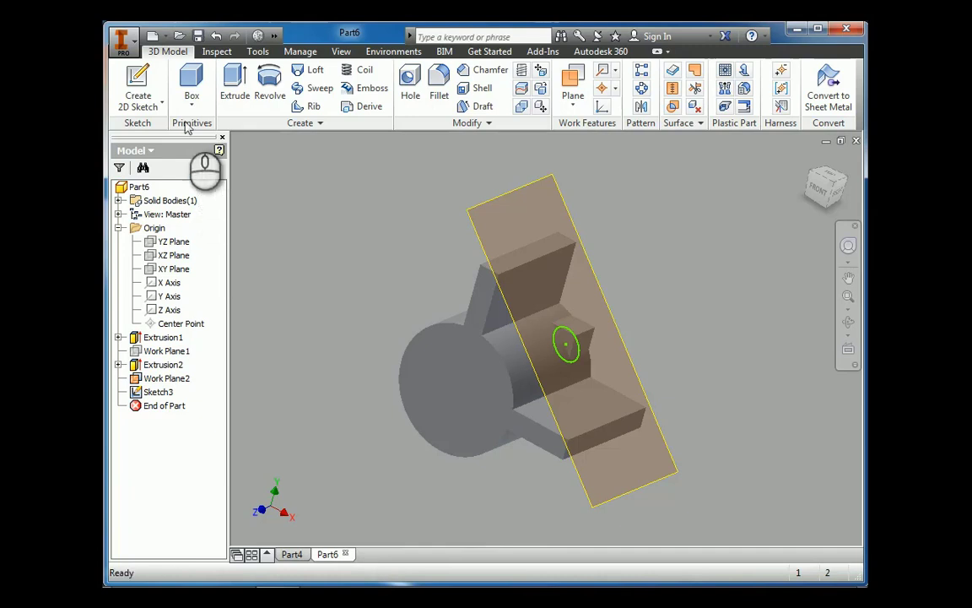
Step: Extrude the circle as a cut 3 in deep from the angled work plane into the cylinder
left_click(236, 81)
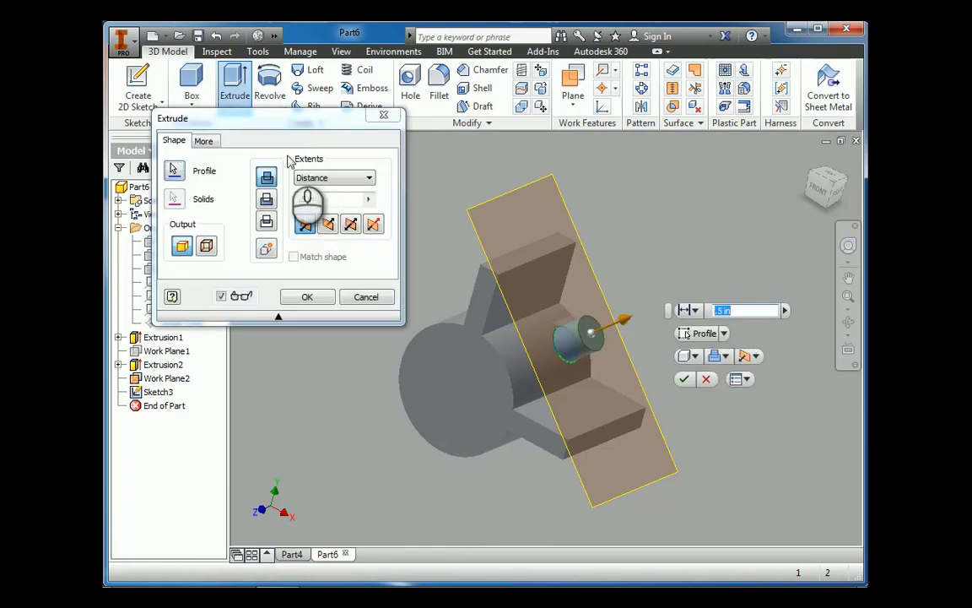
left_click(267, 199)
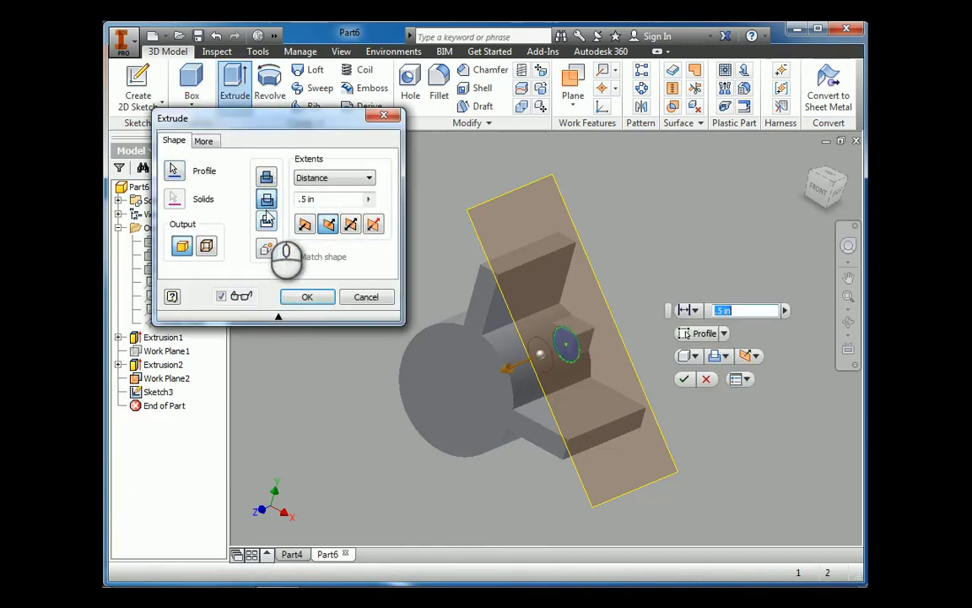
left_click(308, 198)
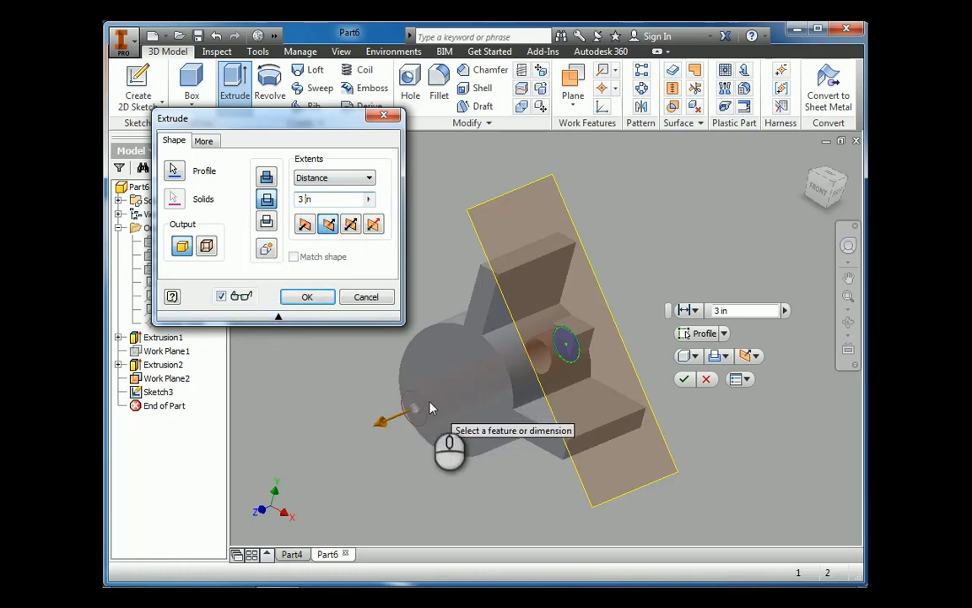
middle_click_drag(433, 402, 387, 434, "shift")
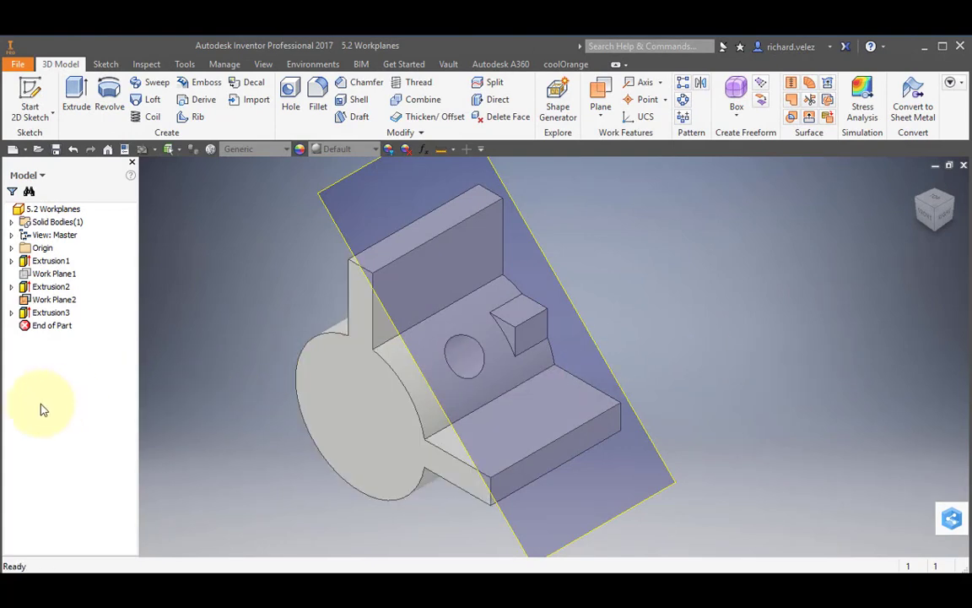
Step: Turn off the angled work plane's visibility and save the part as 5.2 Workplanes
right_click(31, 305)
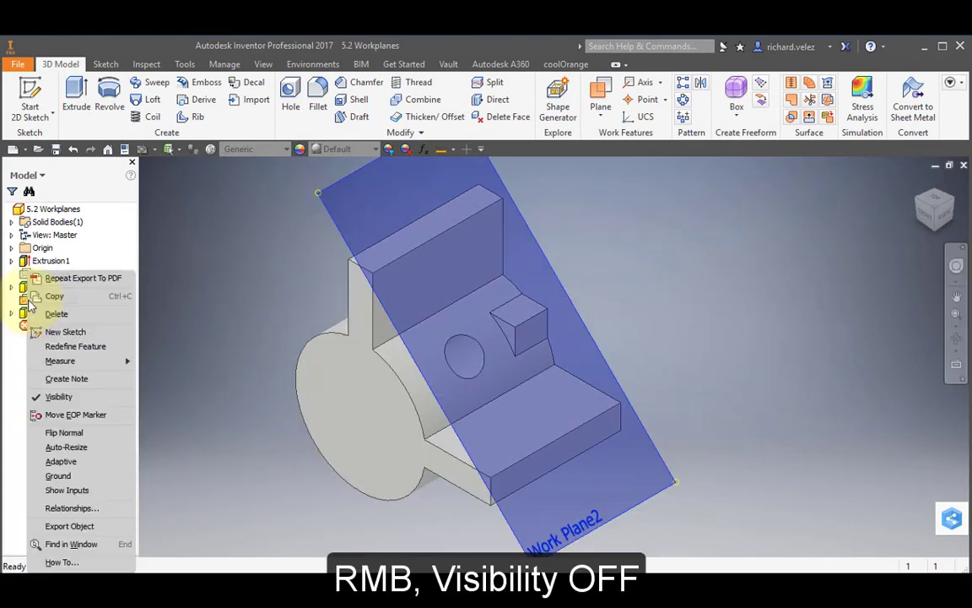
left_click(51, 397)
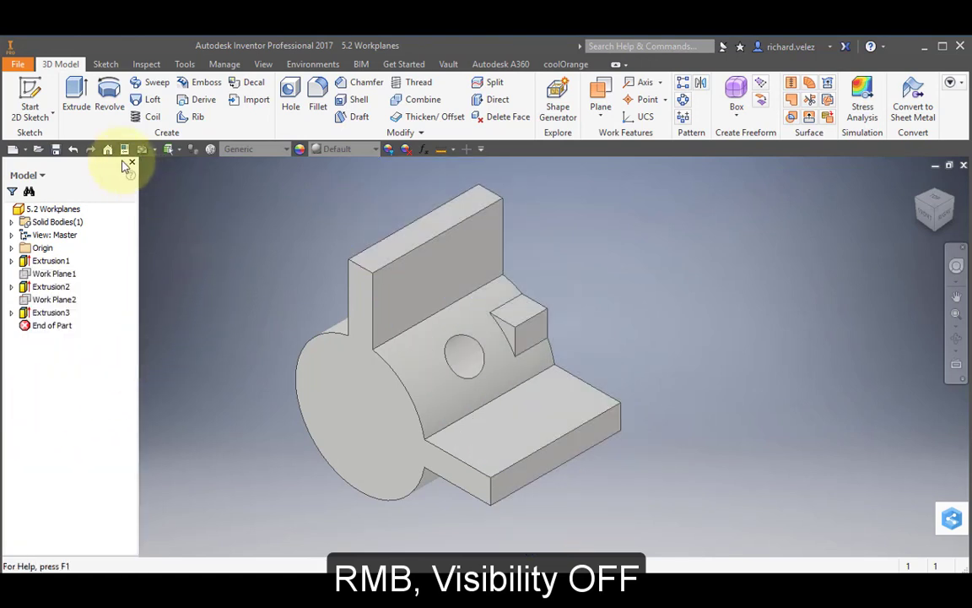
left_click(57, 150)
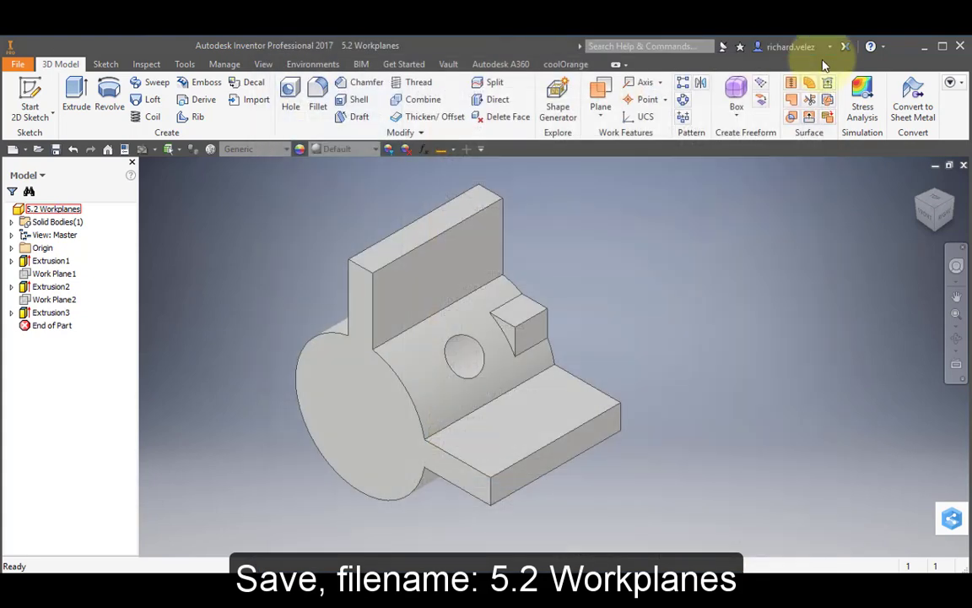
left_click(742, 551)
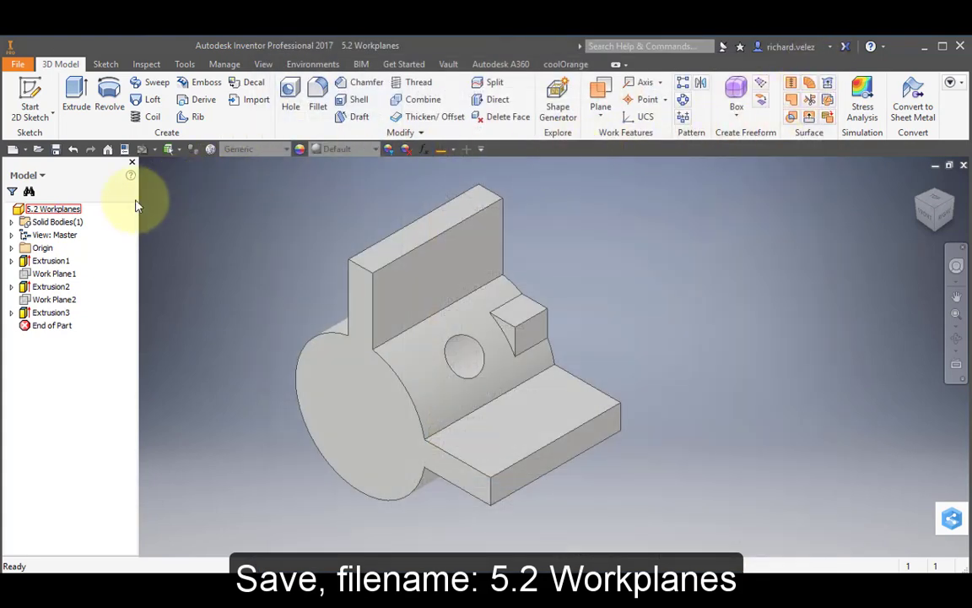
Step: Create a new drawing and place a front base view of the part at 2:1 scale in the sheet's lower left area
left_click(25, 150)
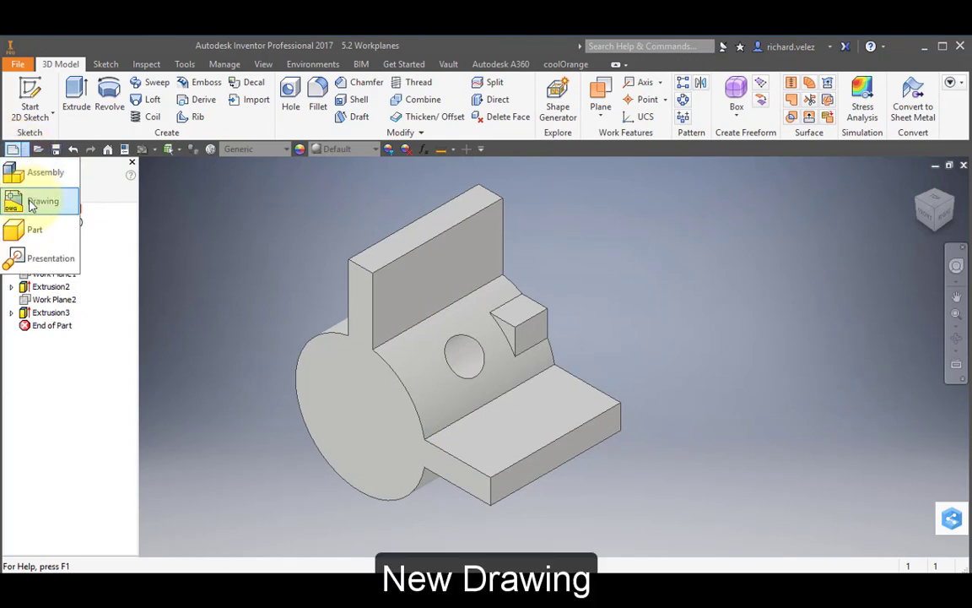
left_click(34, 203)
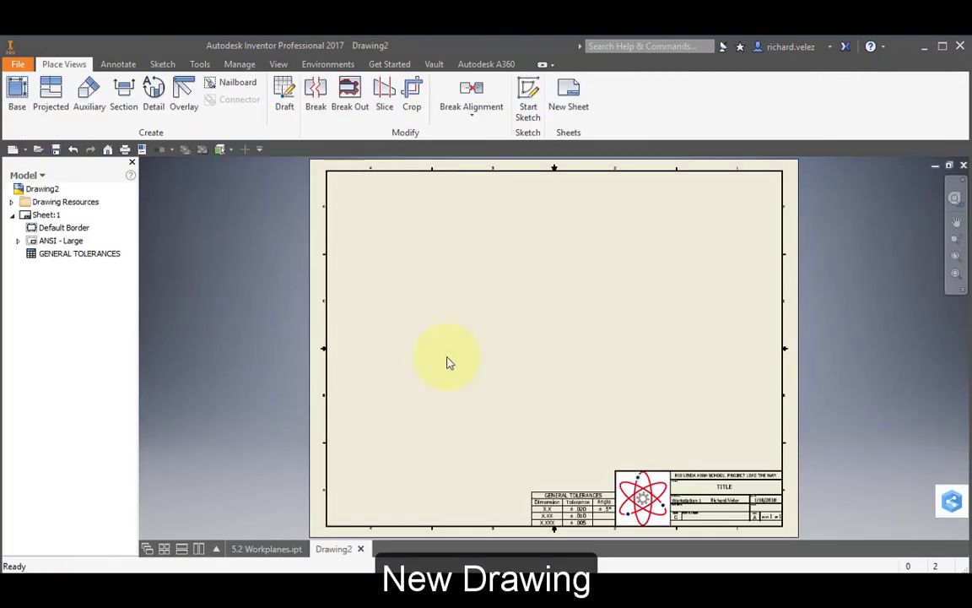
left_click(17, 93)
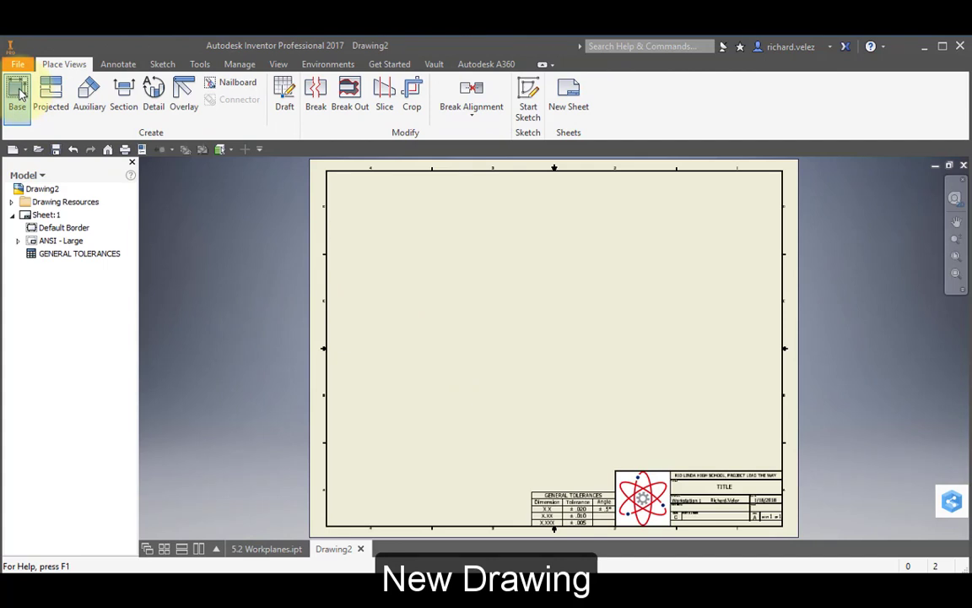
left_click(269, 349)
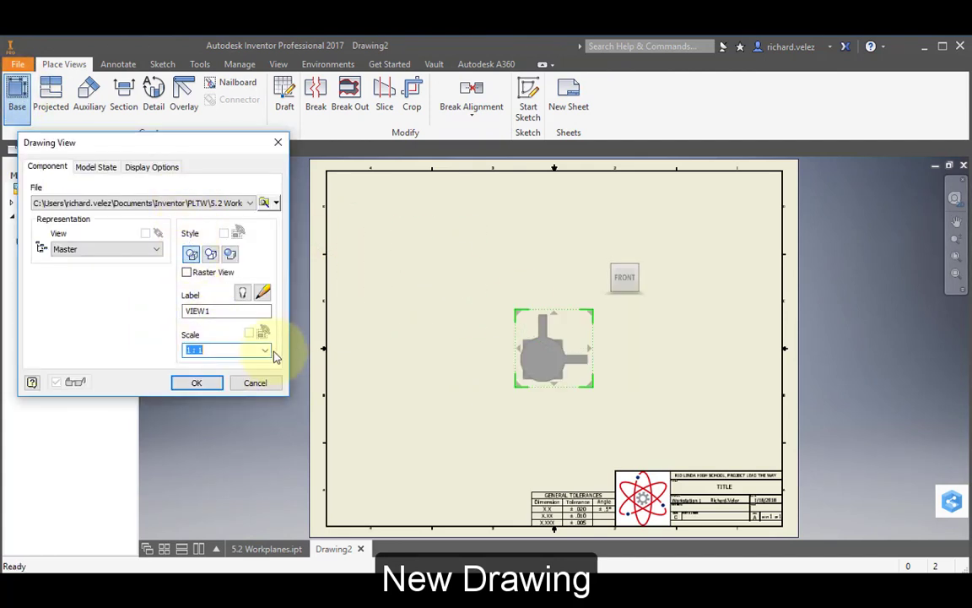
left_click(266, 351)
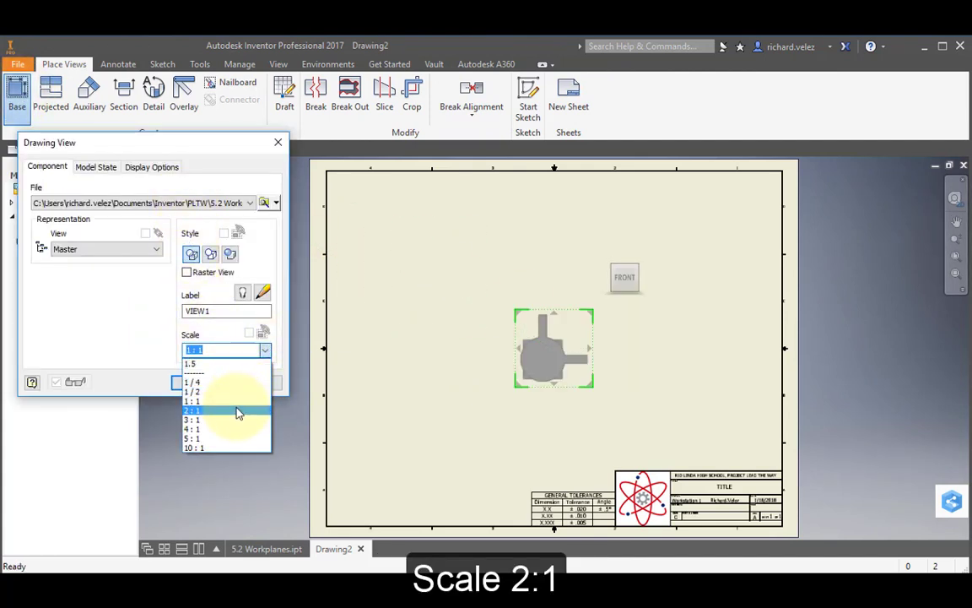
left_click(237, 413)
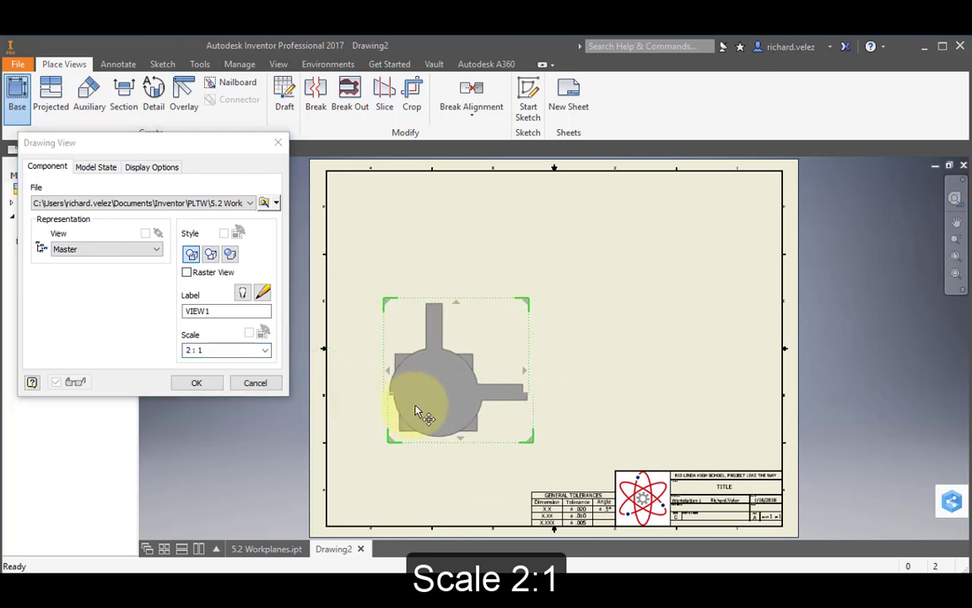
left_click(400, 421)
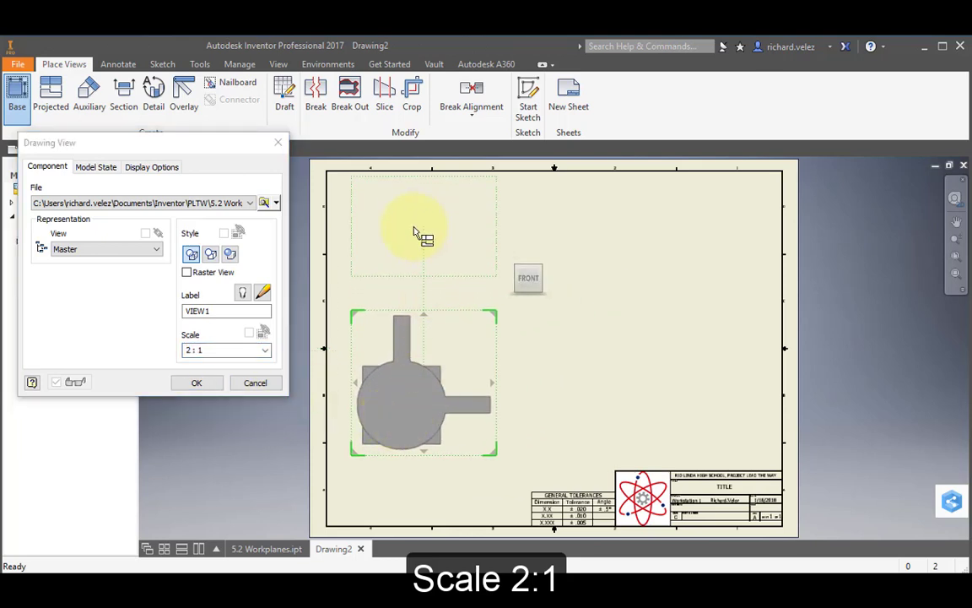
Step: Project a top view above the front view, a right-side view beside it, and an isometric view at the sheet's upper right
left_click(408, 237)
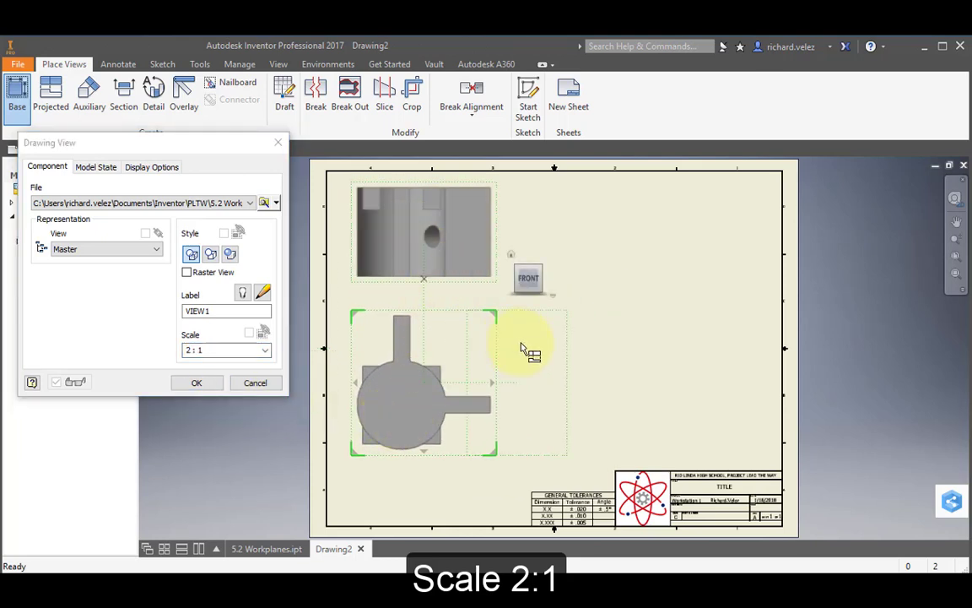
left_click(606, 388)
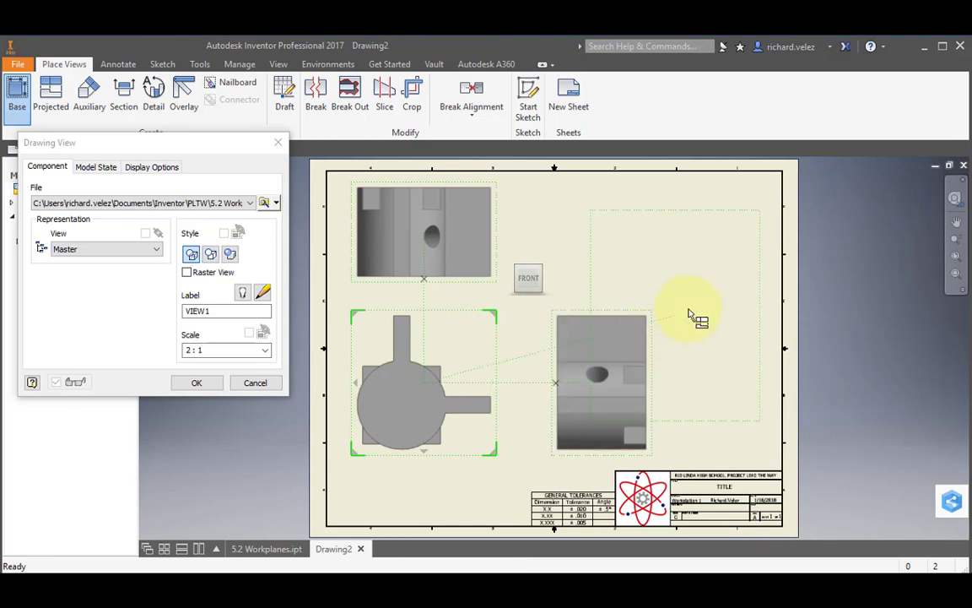
left_click(723, 285)
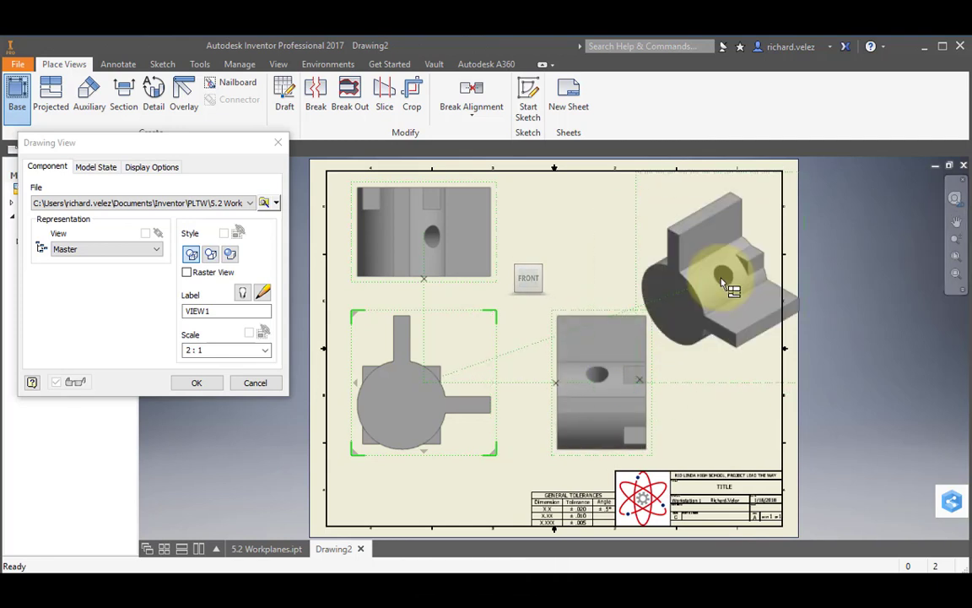
left_click(196, 382)
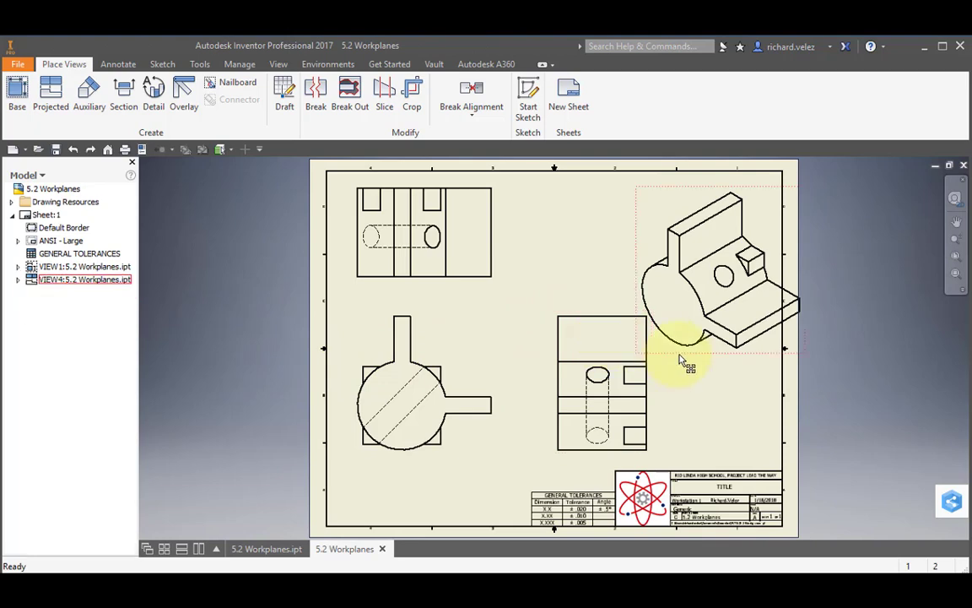
Step: Set the isometric view to shaded style at 1:1 scale and move it up into the sheet's upper right corner
double_click(682, 359)
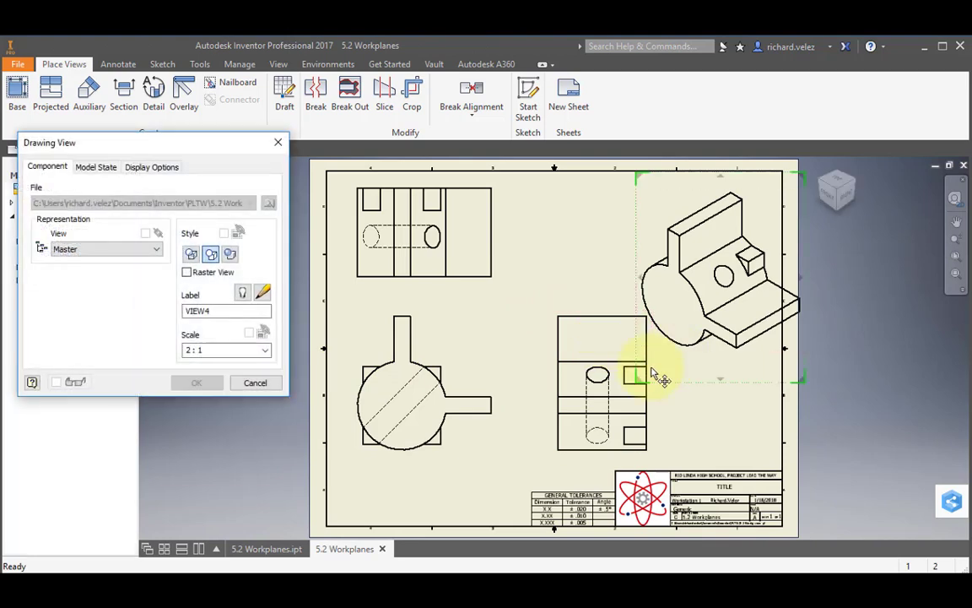
left_click(230, 255)
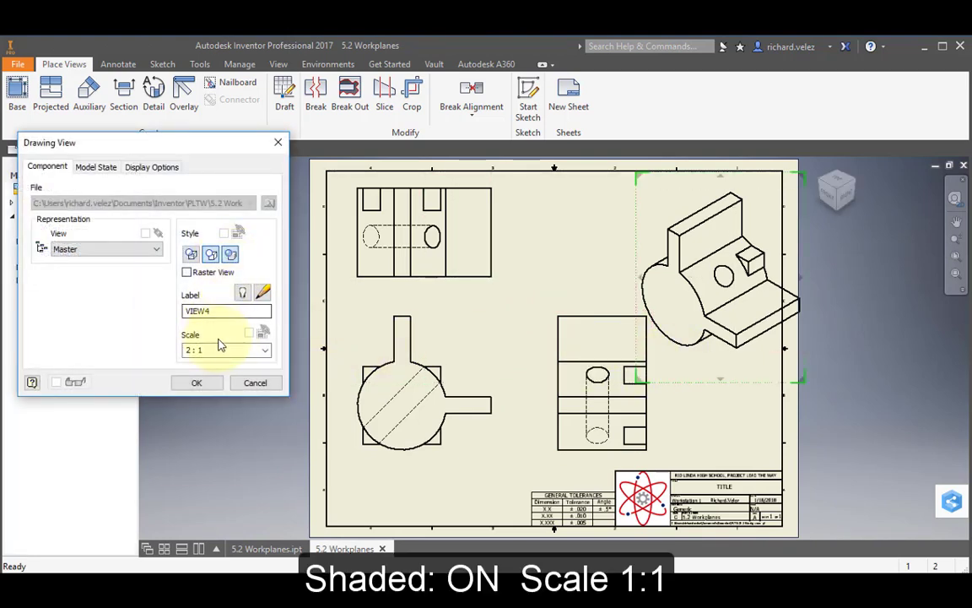
left_click(265, 349)
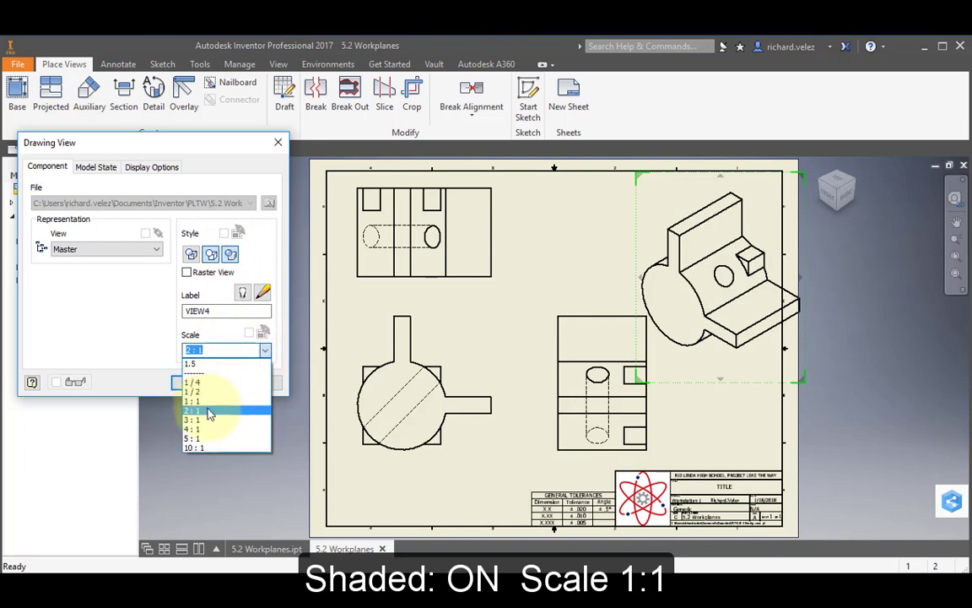
left_click(203, 401)
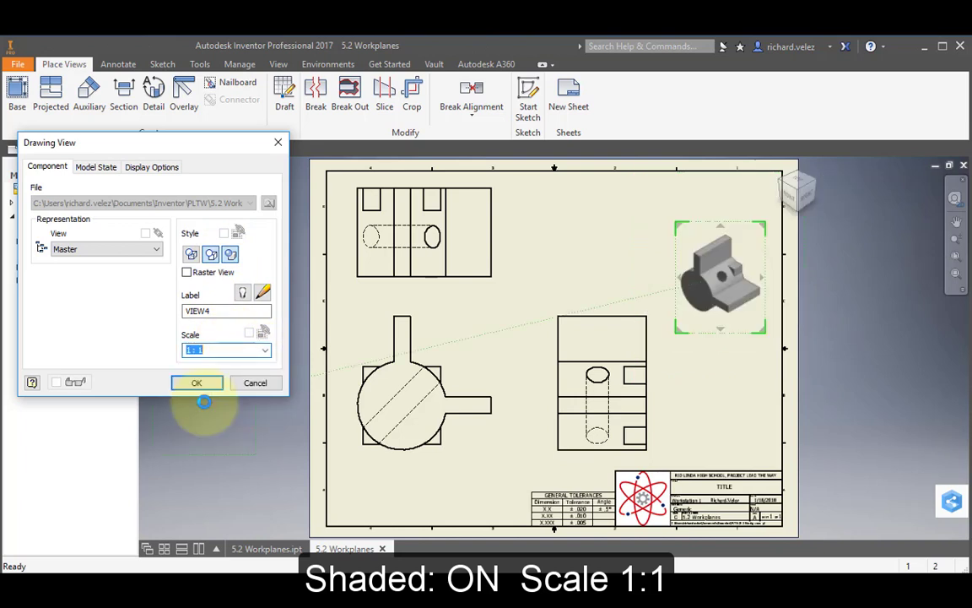
left_click(196, 384)
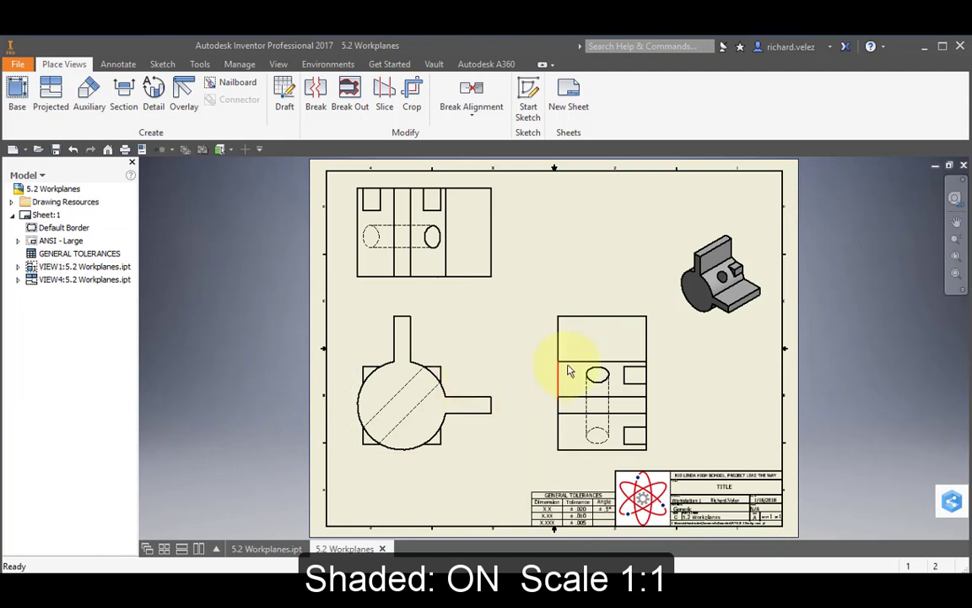
left_click_drag(734, 321, 728, 291)
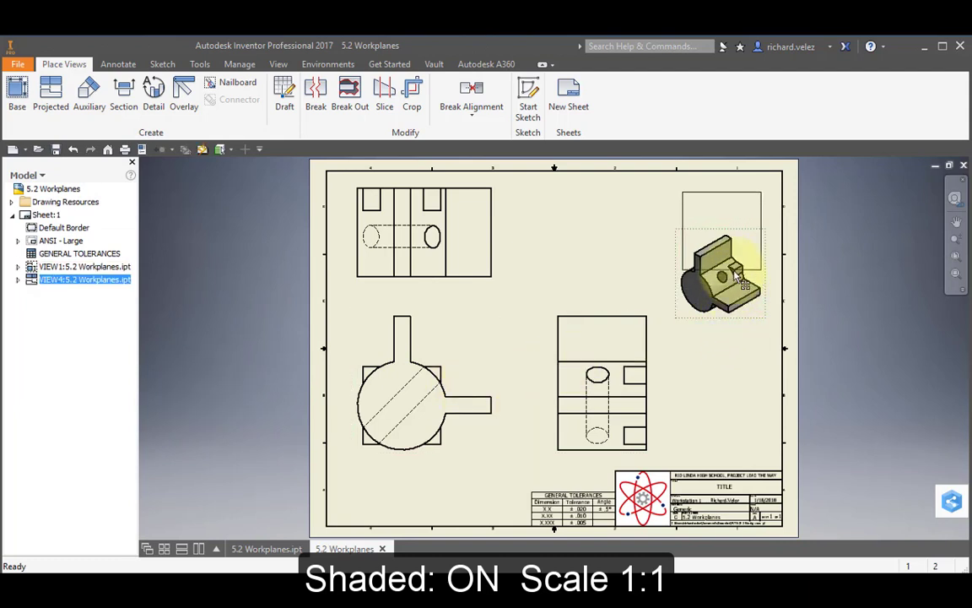
left_click(718, 361)
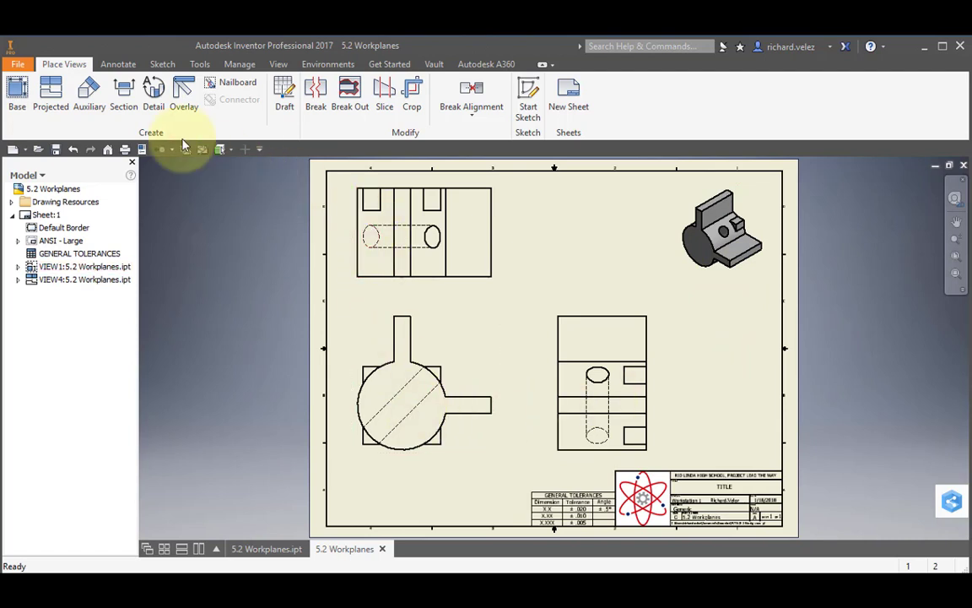
Step: Dimension the top view's overall depth along its outer edge and the right-side view's overall height between its two horizontal outer edges
left_click(112, 67)
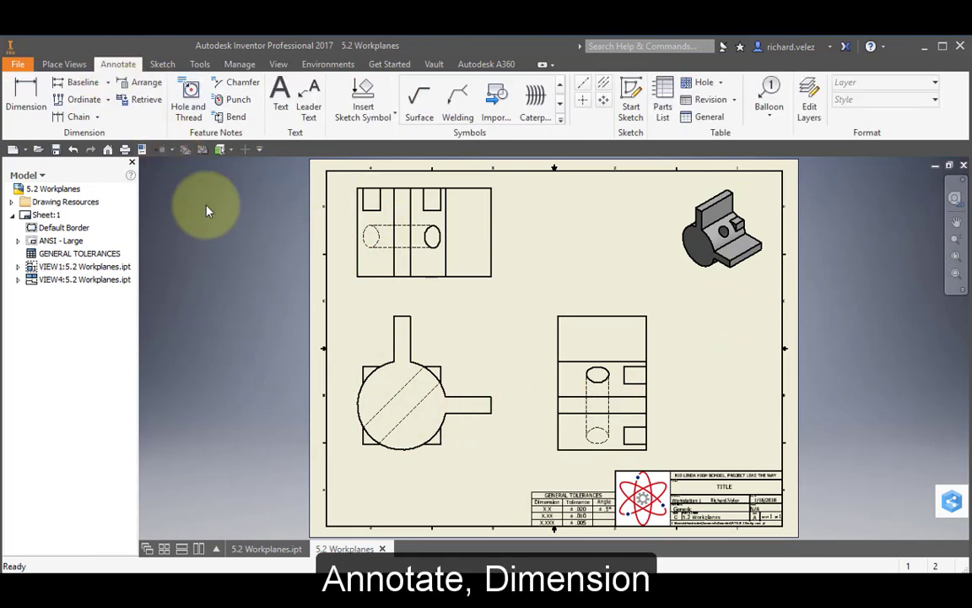
left_click(27, 97)
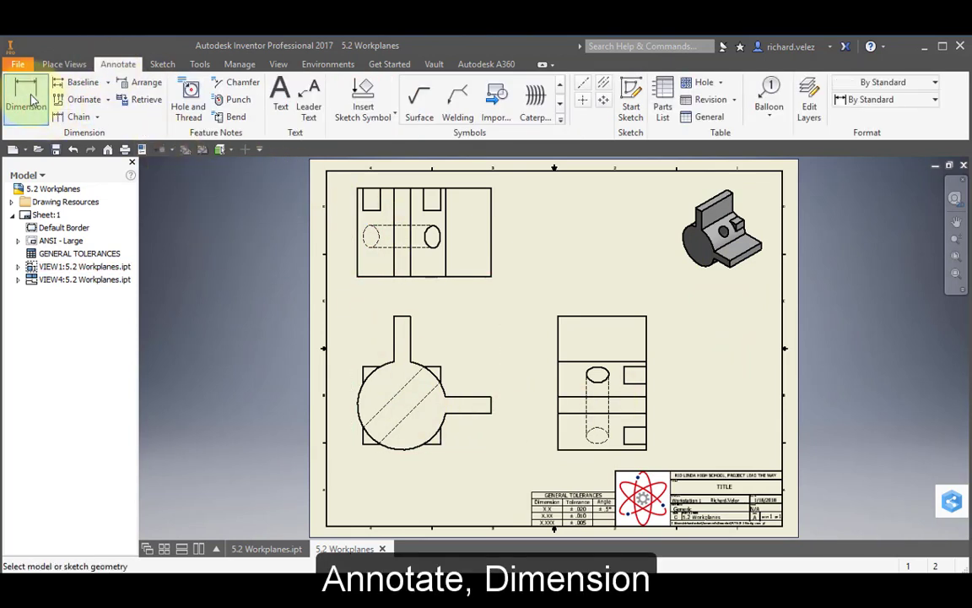
left_click(491, 264)
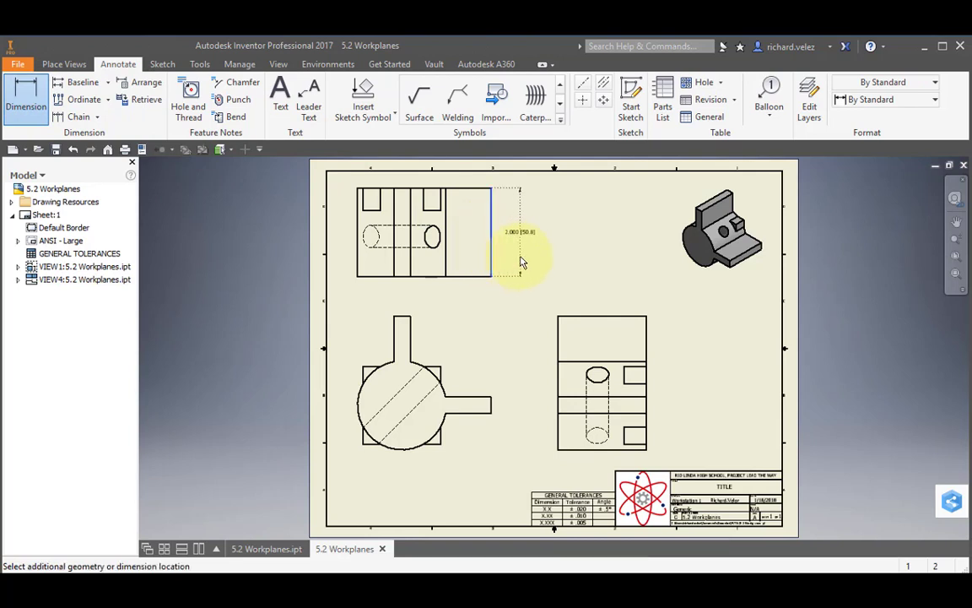
left_click(520, 263)
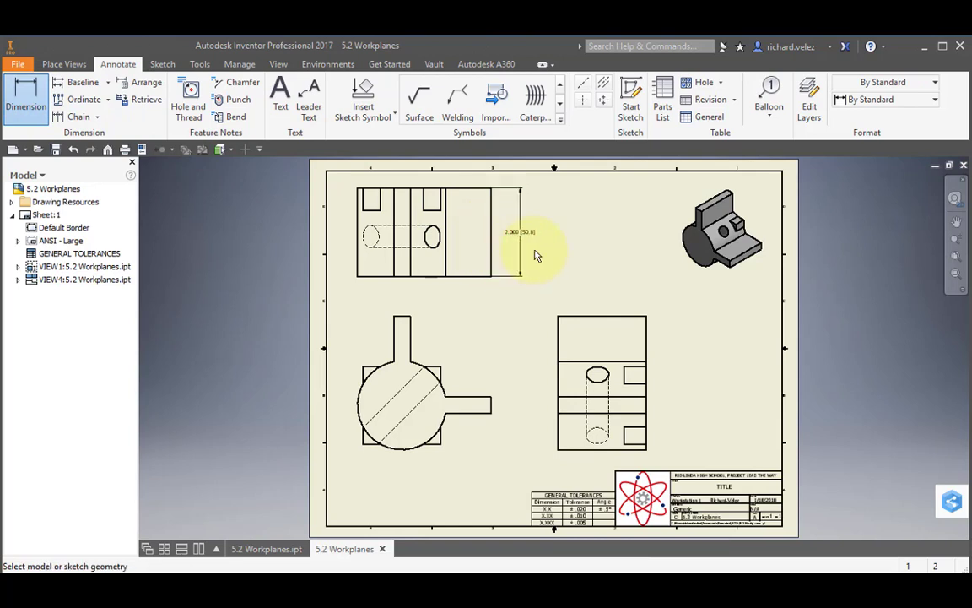
left_click(567, 319)
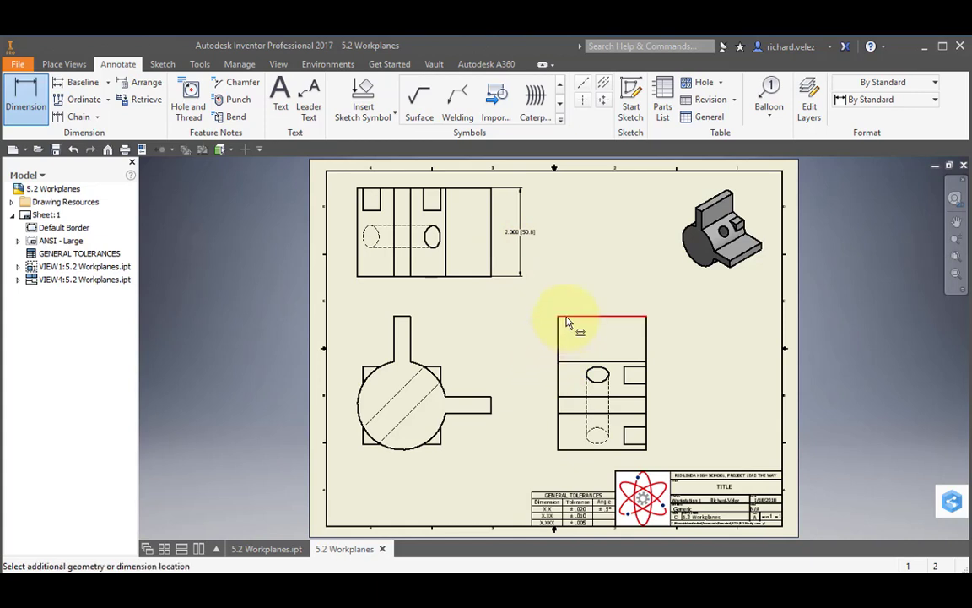
left_click(565, 449)
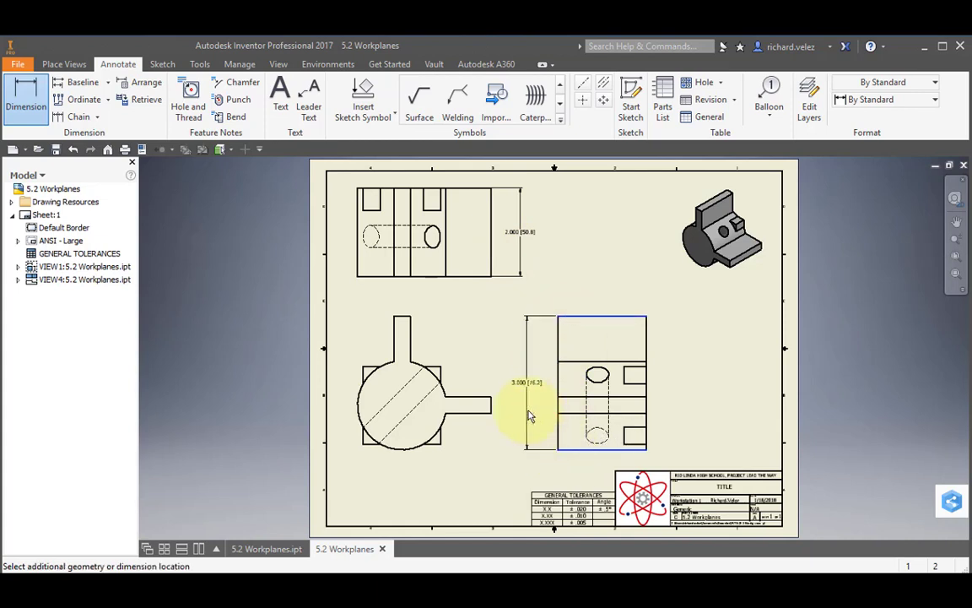
left_click(529, 415)
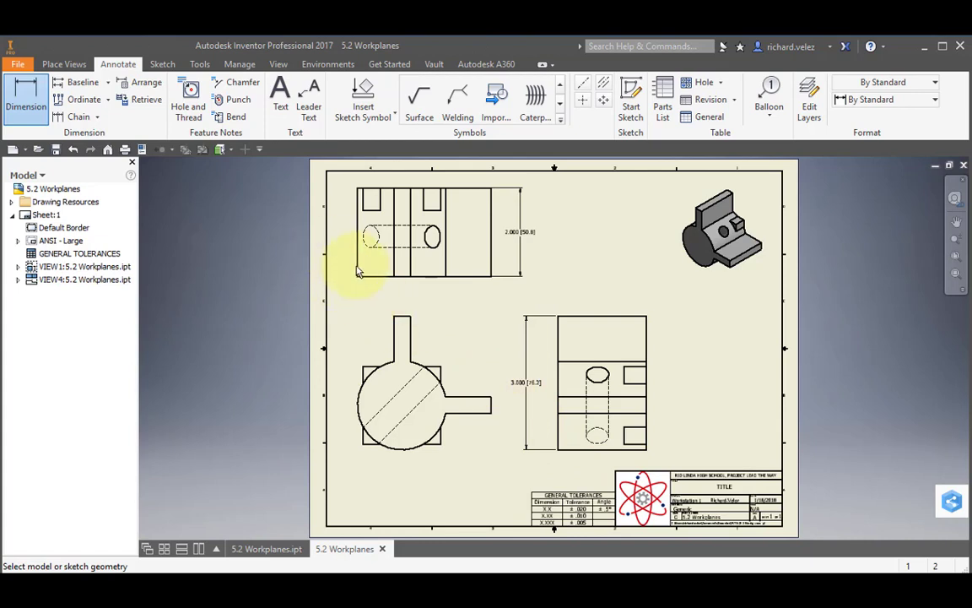
Step: Dimension the top view's overall width below that view and the radius of the cylinder's arc between the plates in the front view
left_click(358, 271)
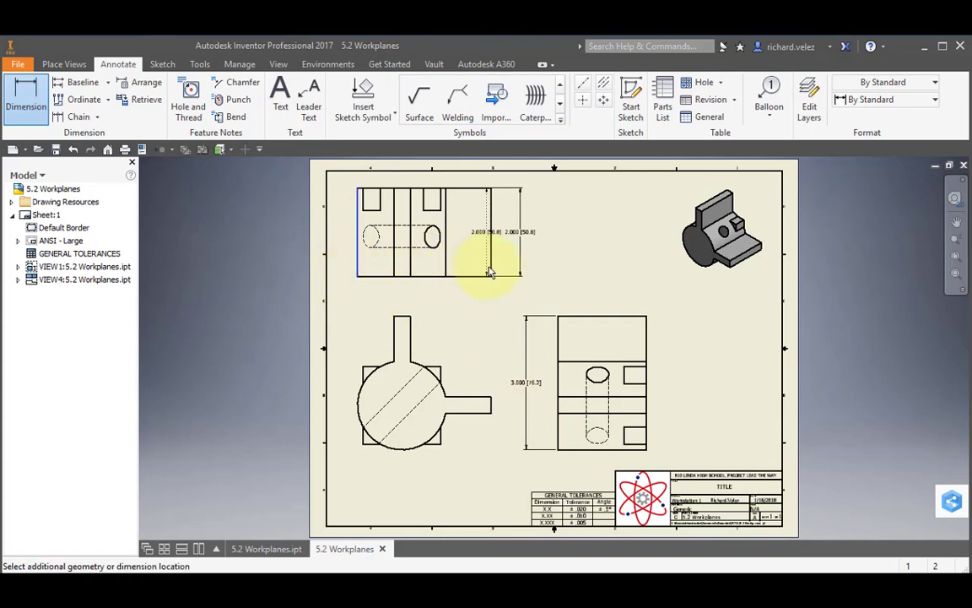
left_click(489, 264)
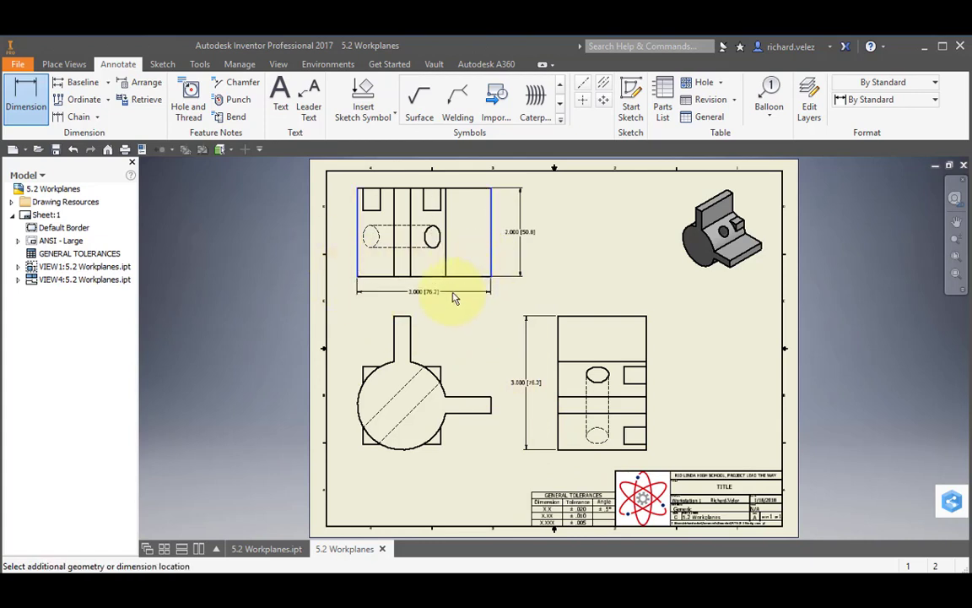
left_click(453, 297)
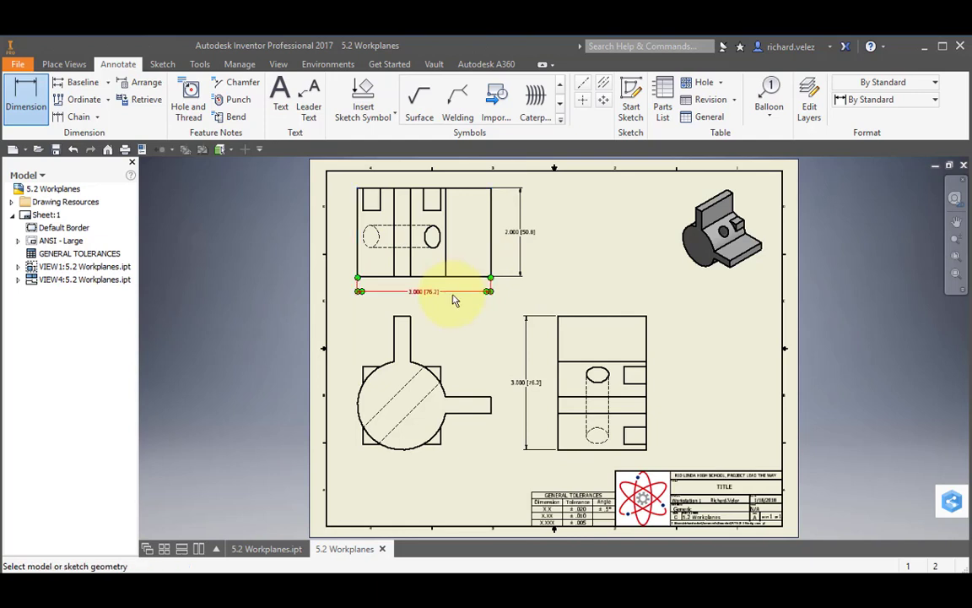
left_click(439, 382)
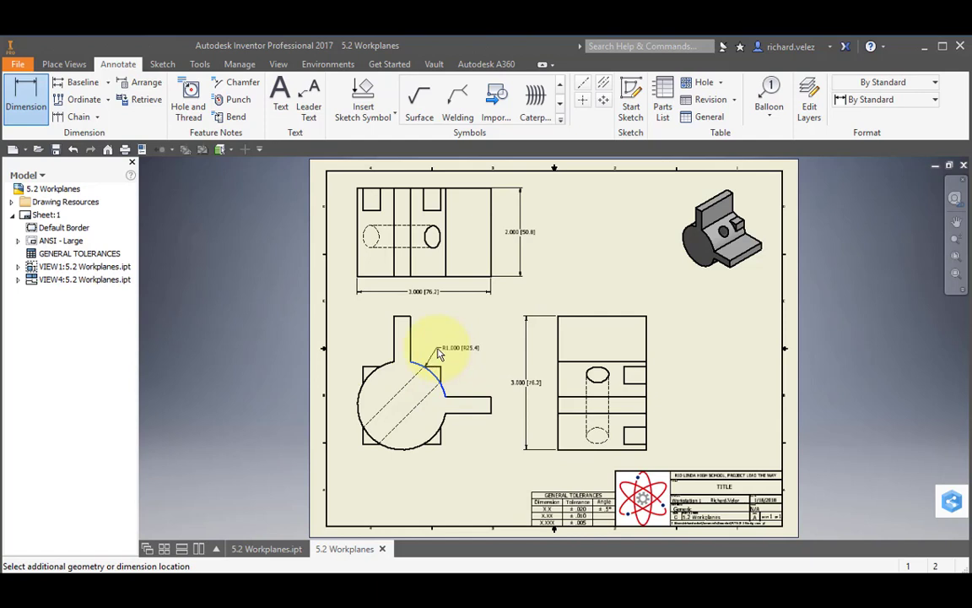
left_click(439, 350)
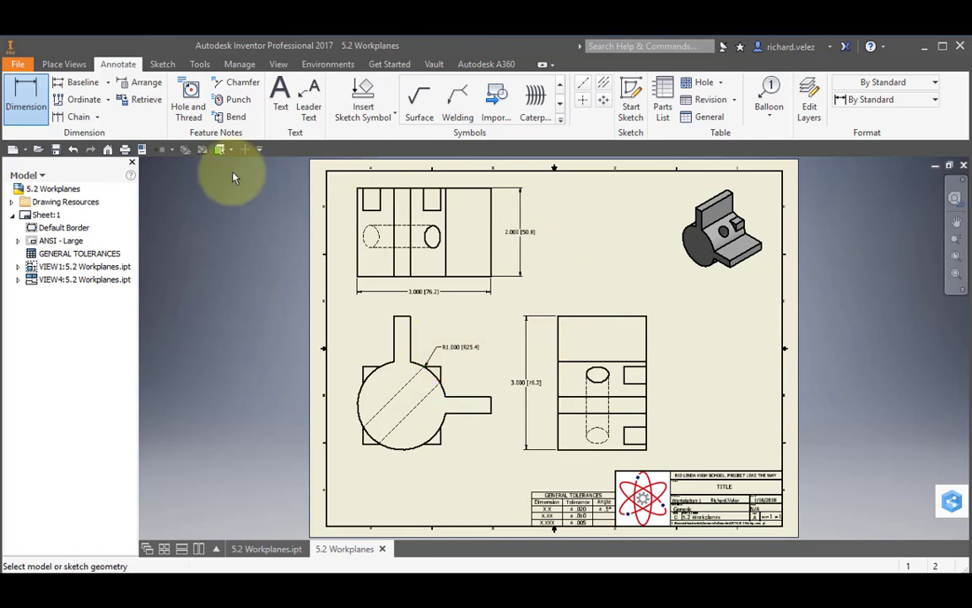
Step: Set the drawing's Title in the iProperties to 5.2 Workplanes, copying it from the file name, and apply the change
left_click(141, 148)
left_click_drag(188, 151, 94, 150)
key("ctrl+c")
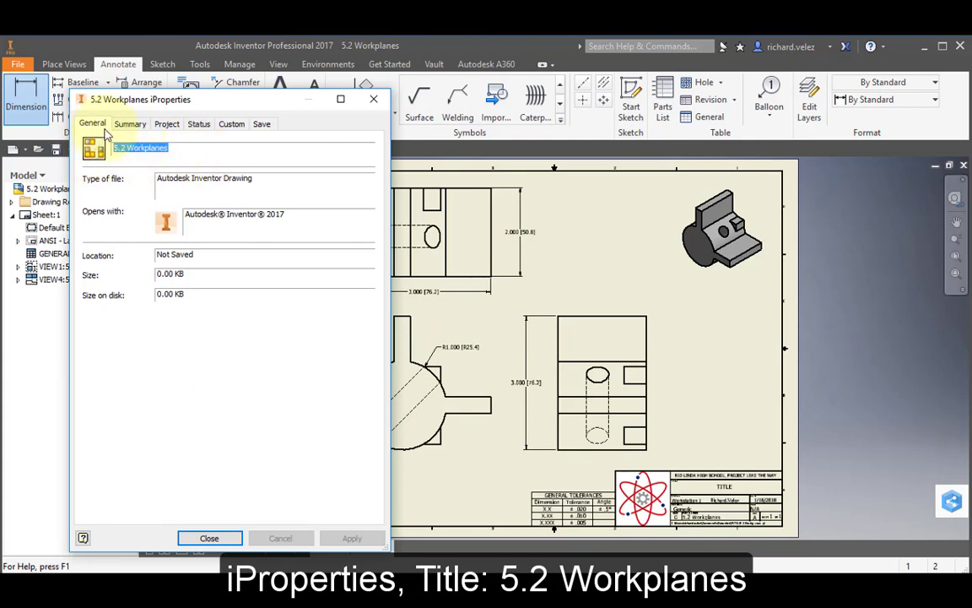
left_click(130, 124)
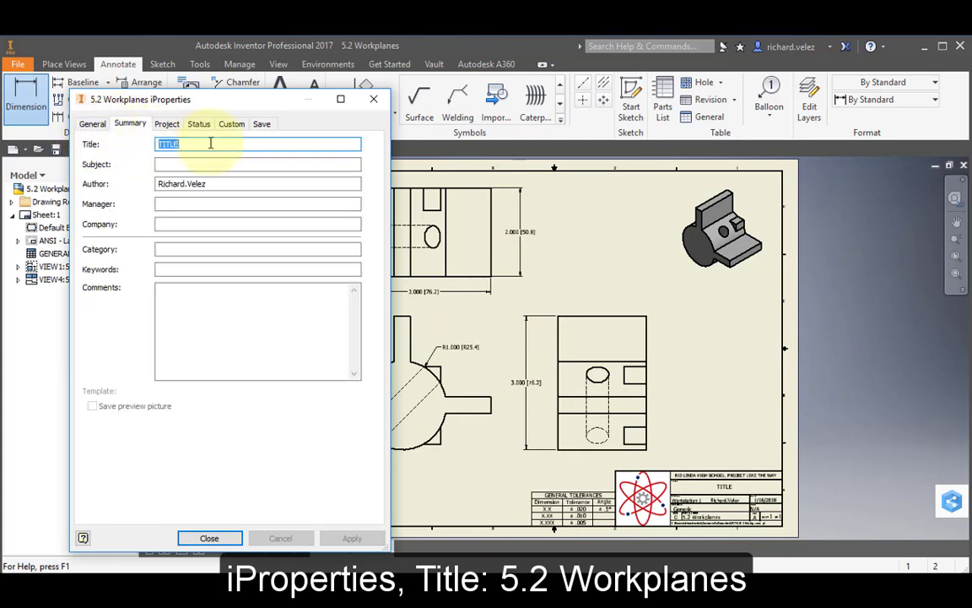
key("ctrl+v")
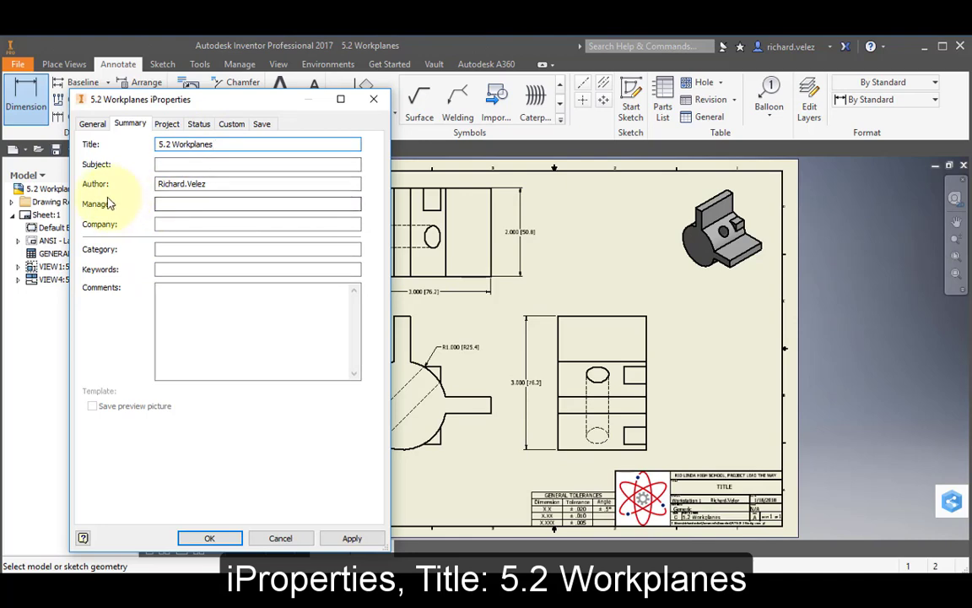
left_click(209, 538)
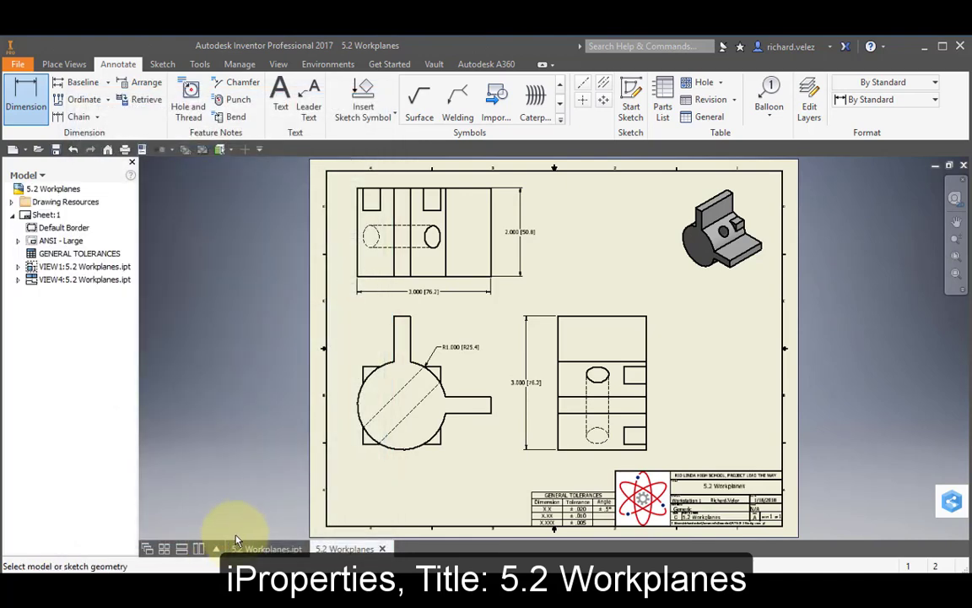
Step: Export the finished drawing in PDF format
left_click(18, 65)
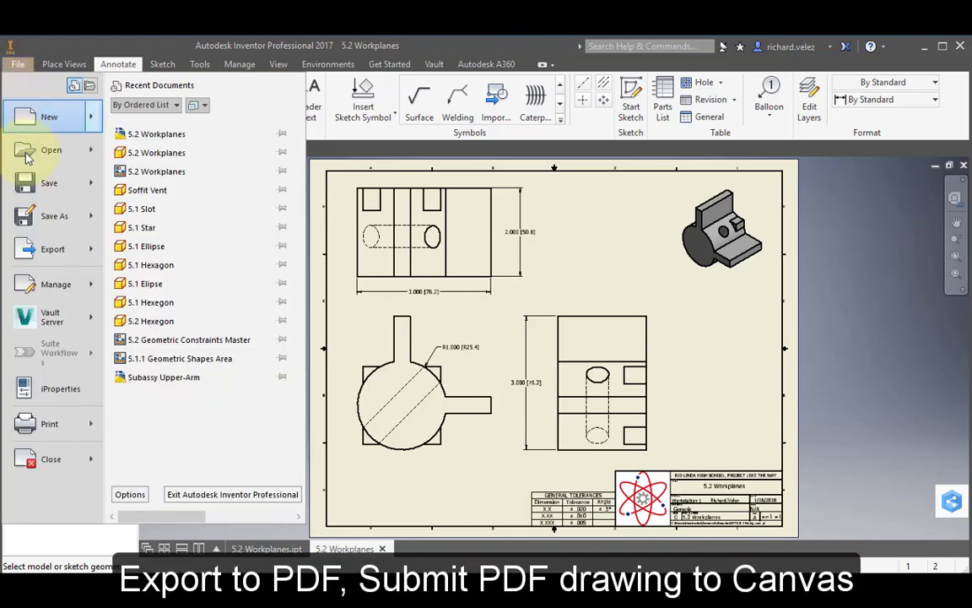
left_click(28, 253)
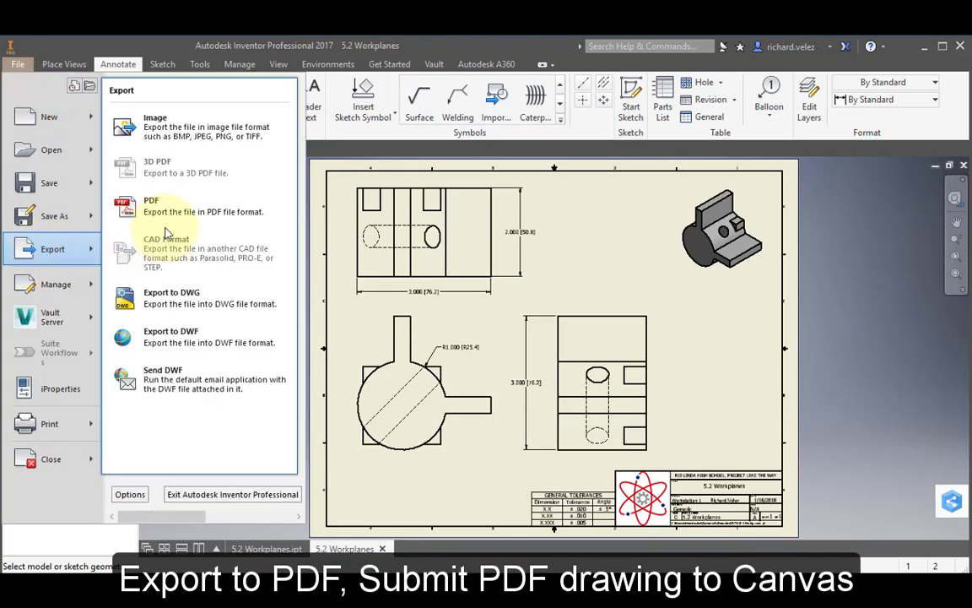